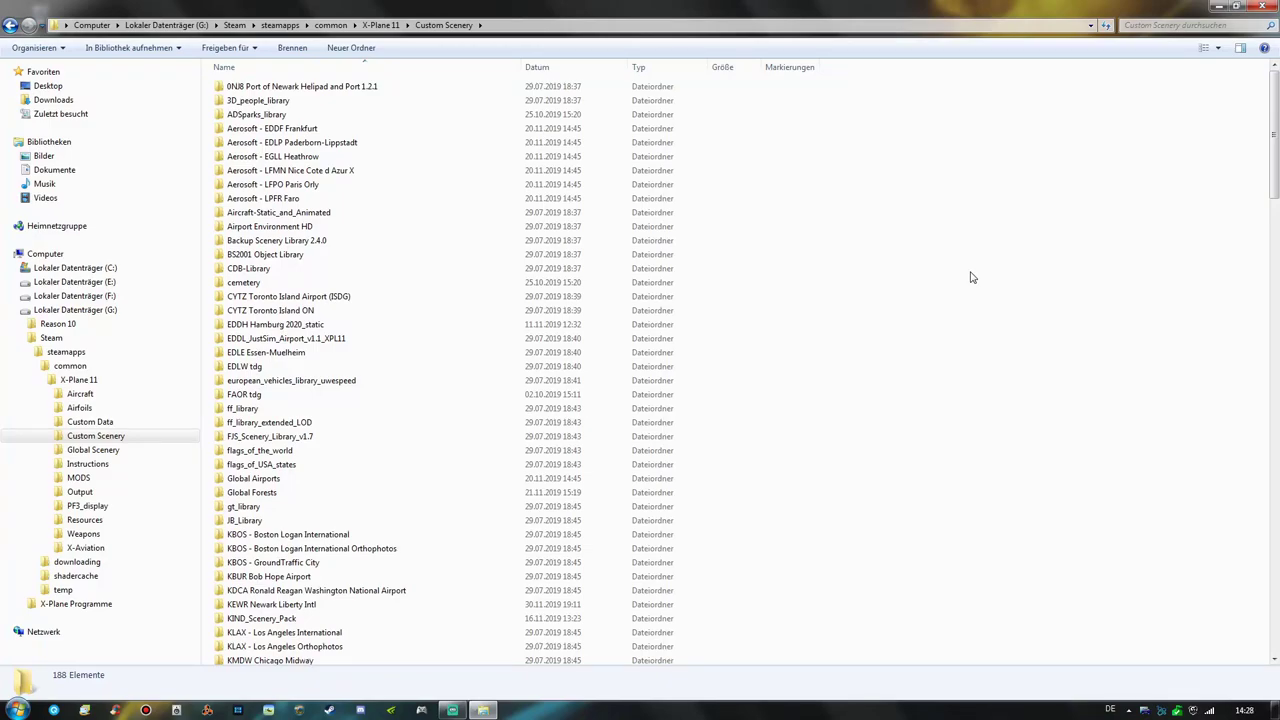
Scroll Custom Scenery and open the KDCA Ronald Reagan Washington National Airport folder.
{"action": "scroll", "coordinate": [904, 269], "scroll_direction": "down", "scroll_amount": 7}
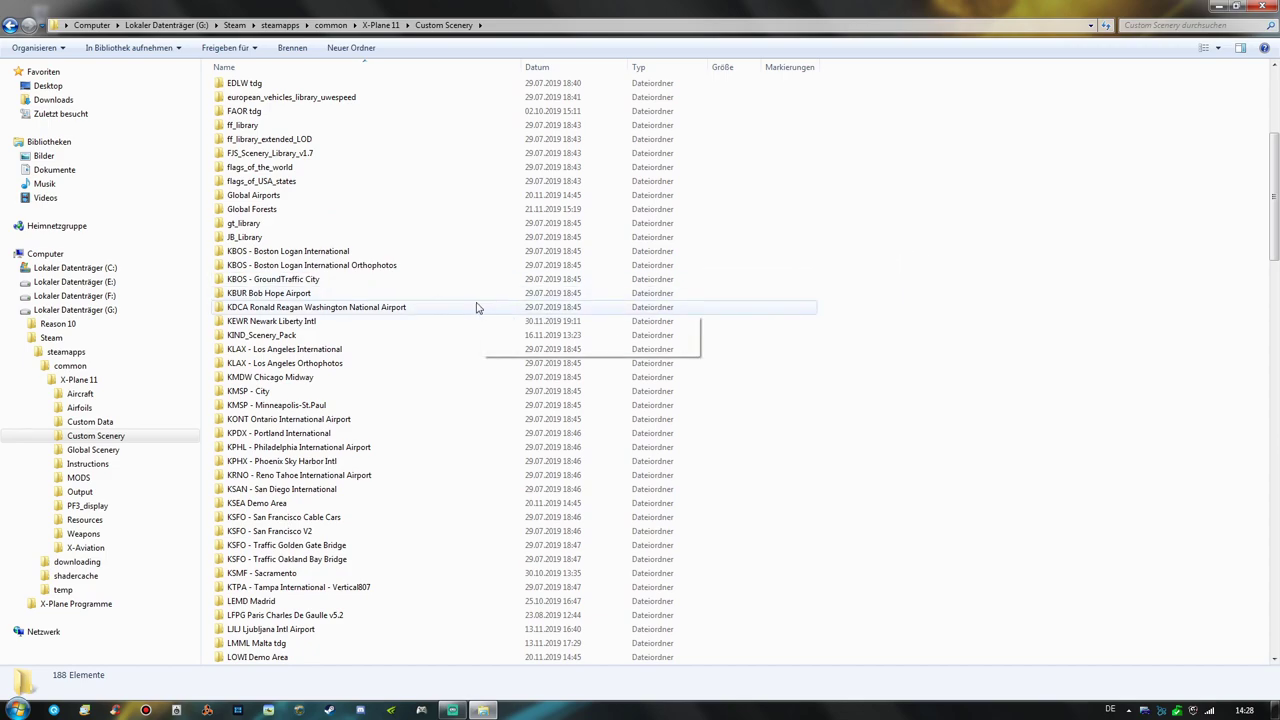
{"action": "left_click", "coordinate": [372, 312]}
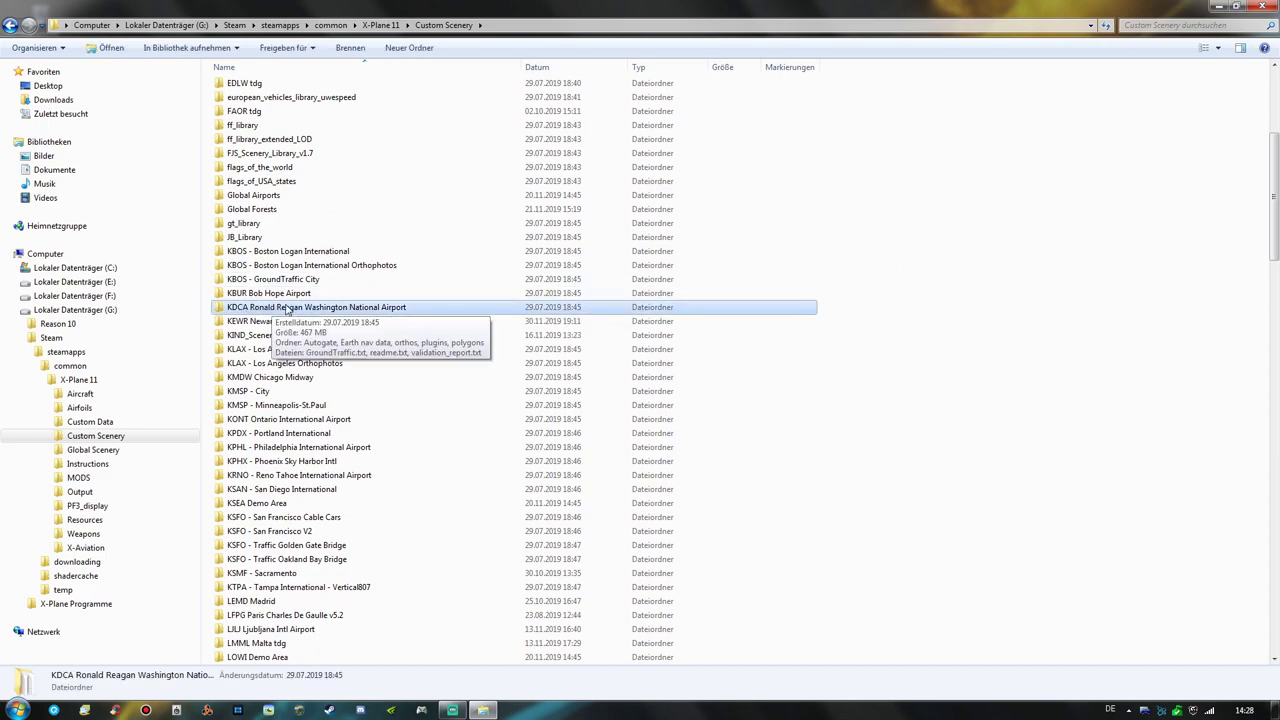
{"action": "double_click", "coordinate": [388, 311]}
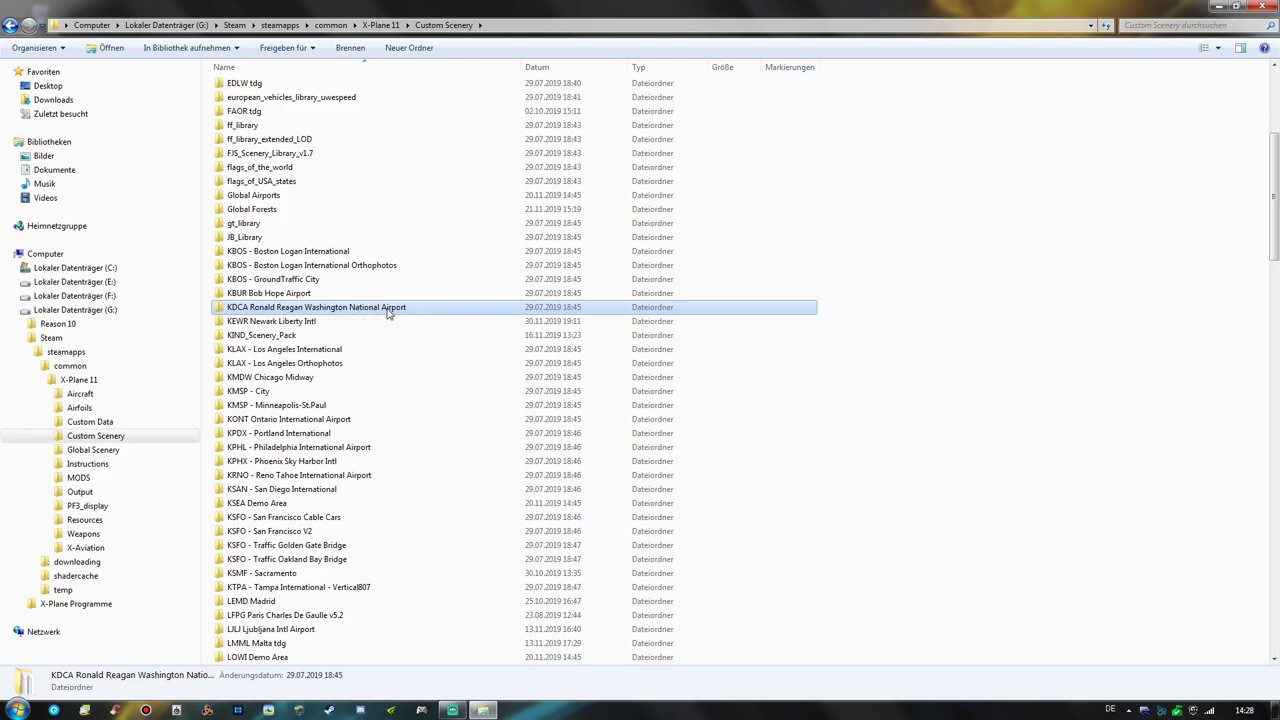
{"action": "key", "text": "r"}
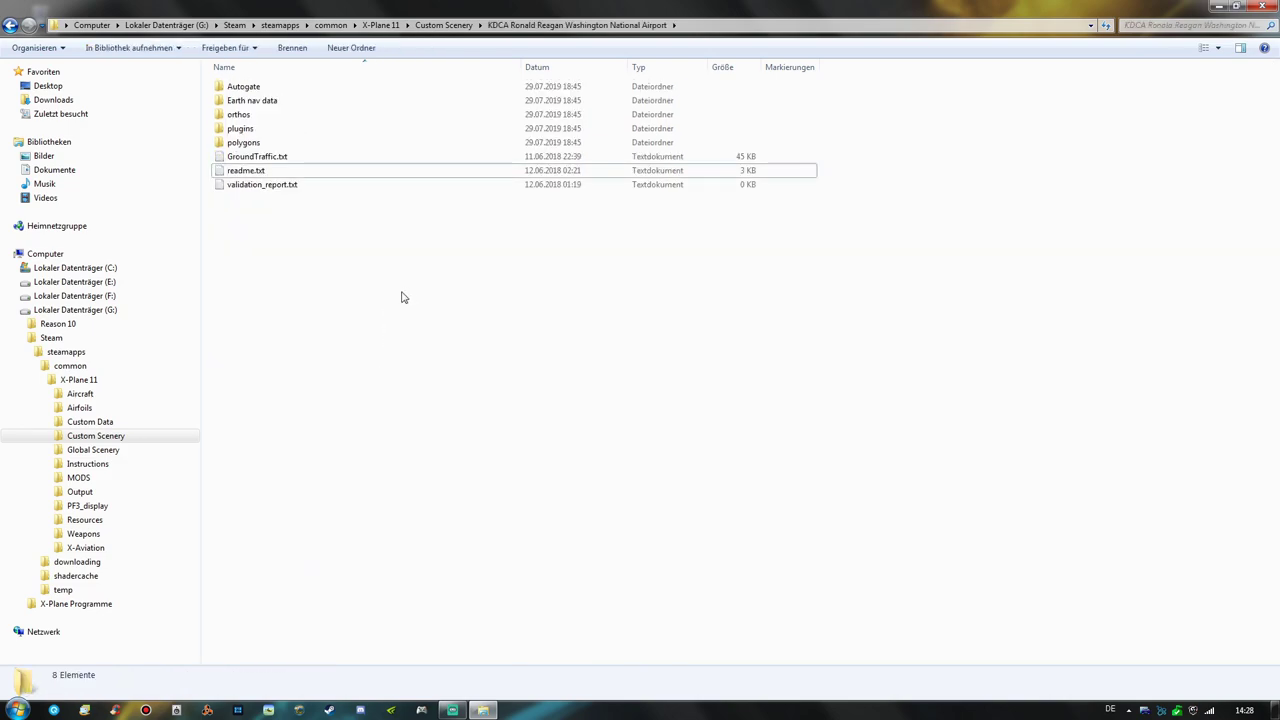
{"action": "left_click", "coordinate": [302, 118]}
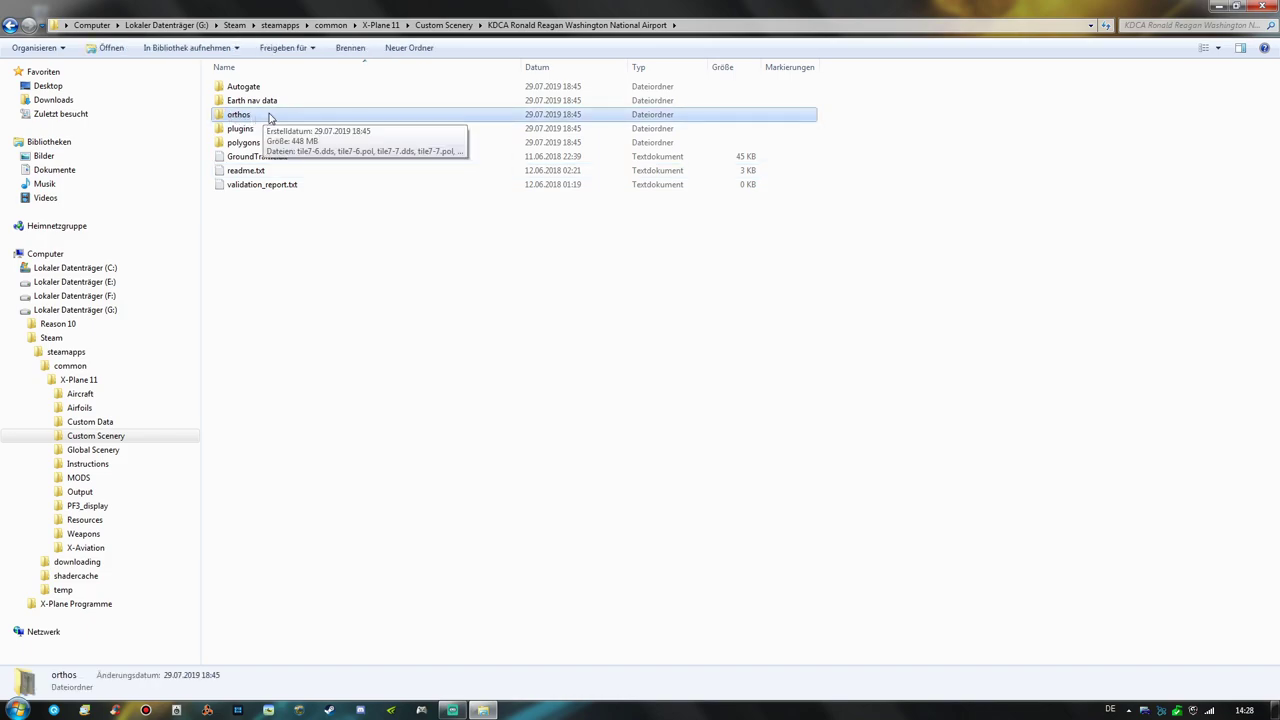
{"action": "left_click", "coordinate": [331, 268]}
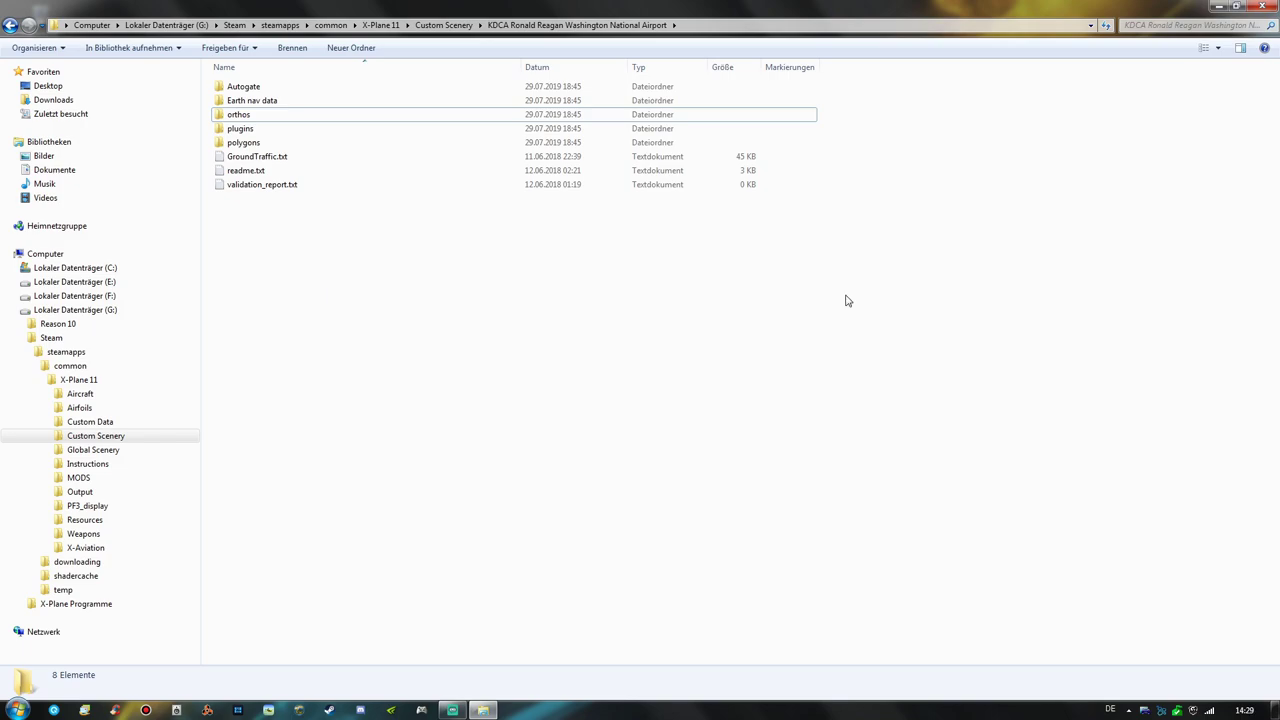
{"action": "left_click", "coordinate": [1146, 26]}
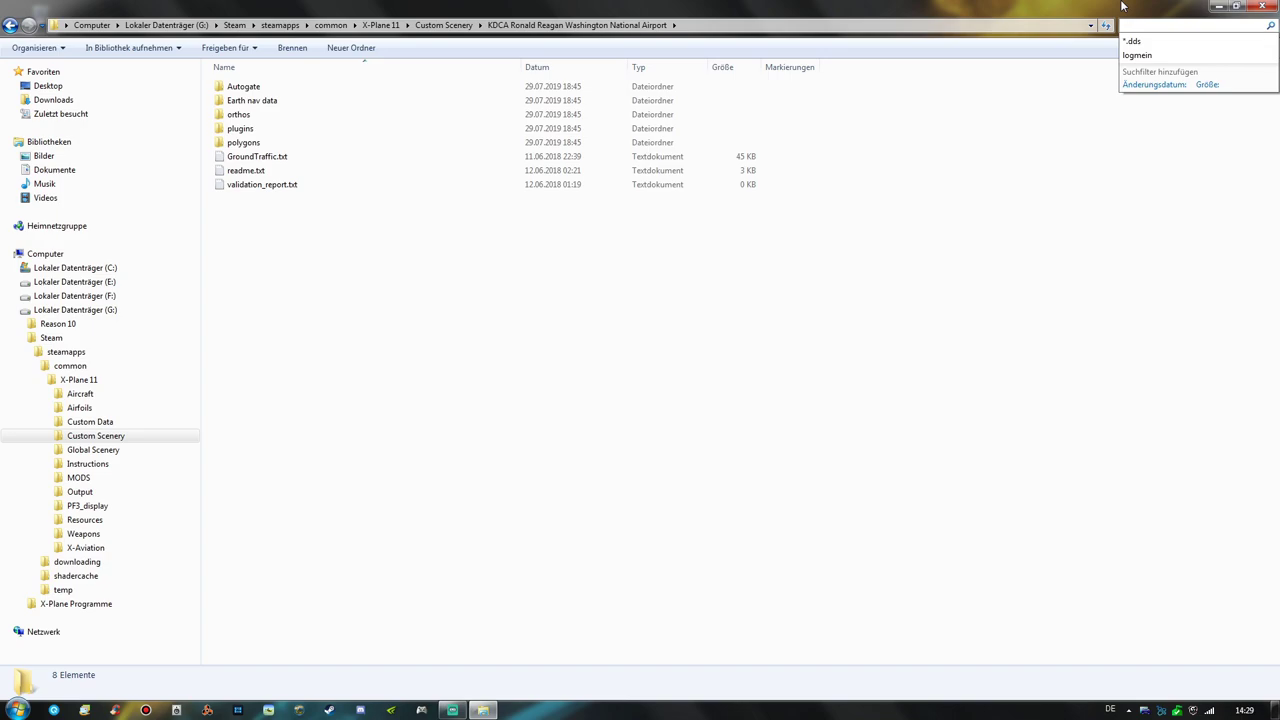
Search the airport folder for *.dds, then go back and open the orthos folder.
{"action": "type", "text": "*.dds"}
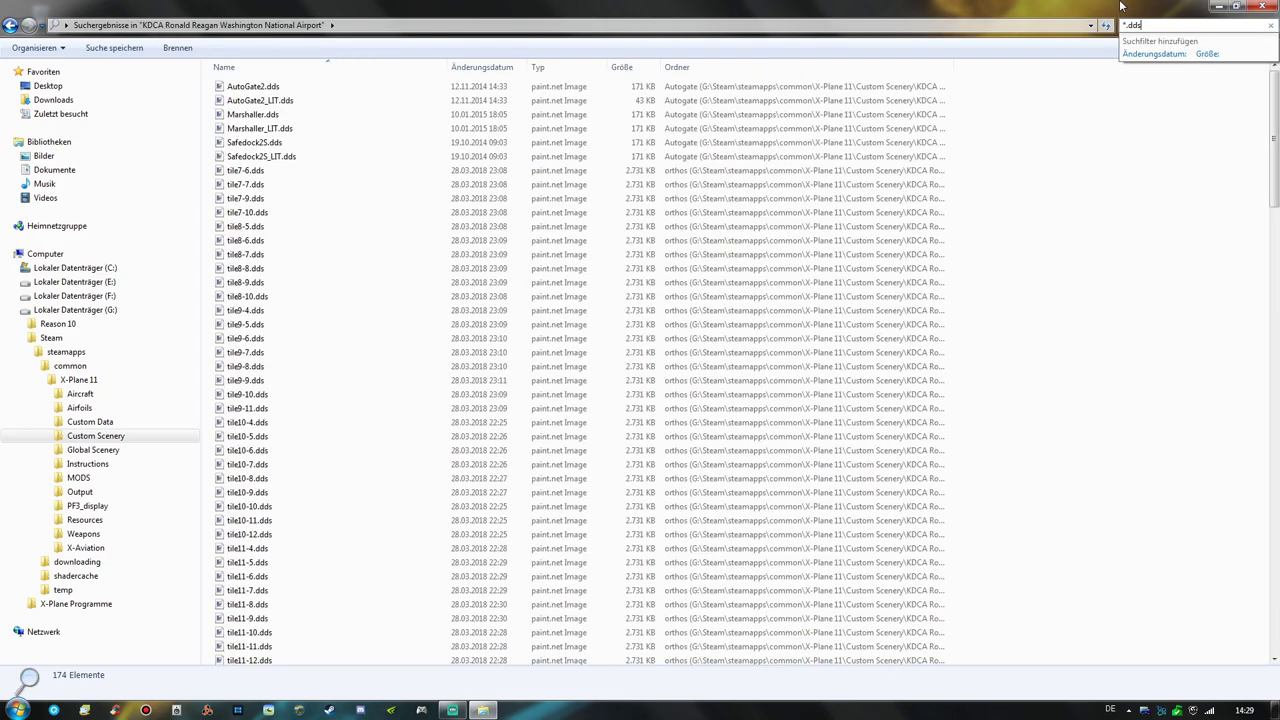
{"action": "left_click", "coordinate": [1120, 5]}
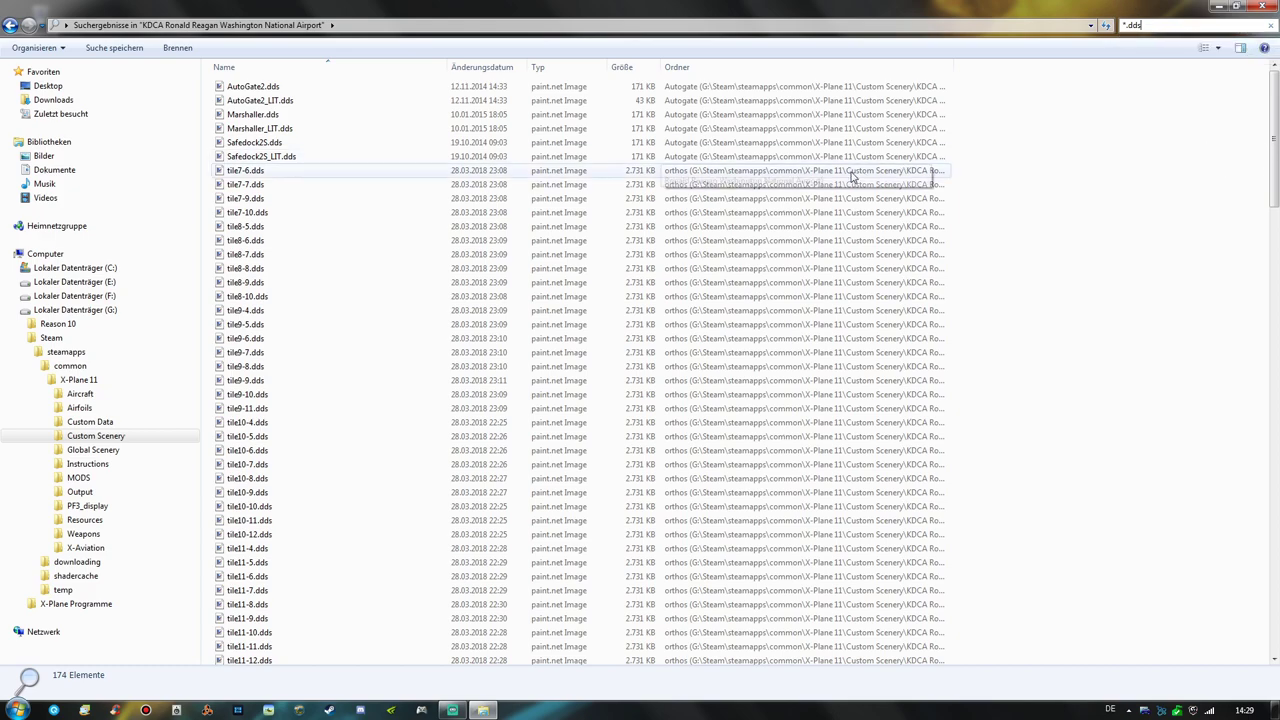
{"action": "left_click", "coordinate": [302, 258]}
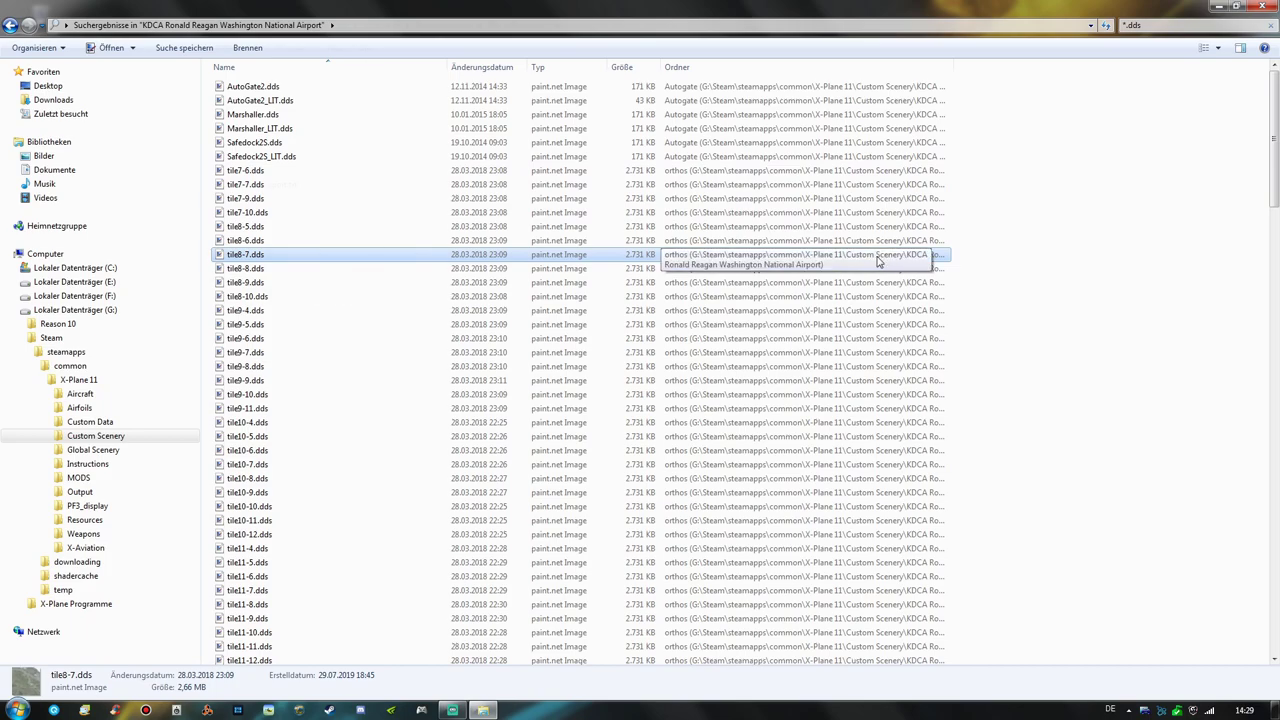
{"action": "key", "text": "BackSpace"}
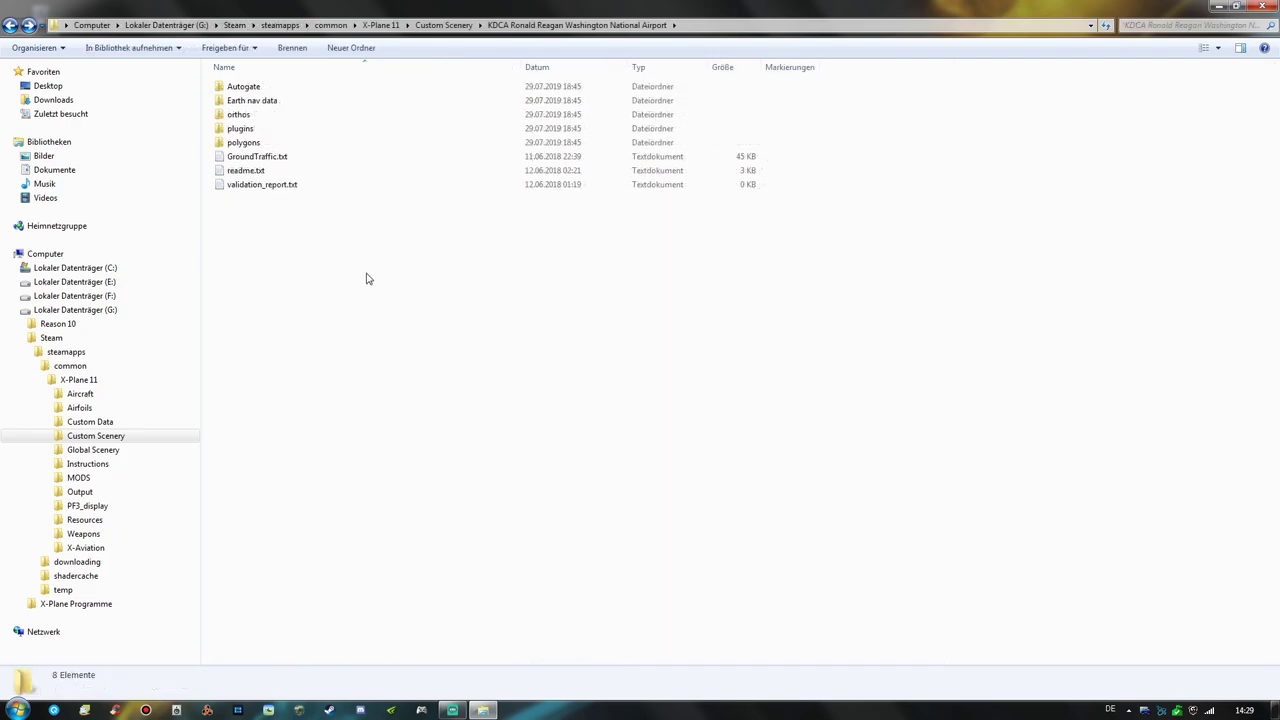
{"action": "double_click", "coordinate": [275, 117]}
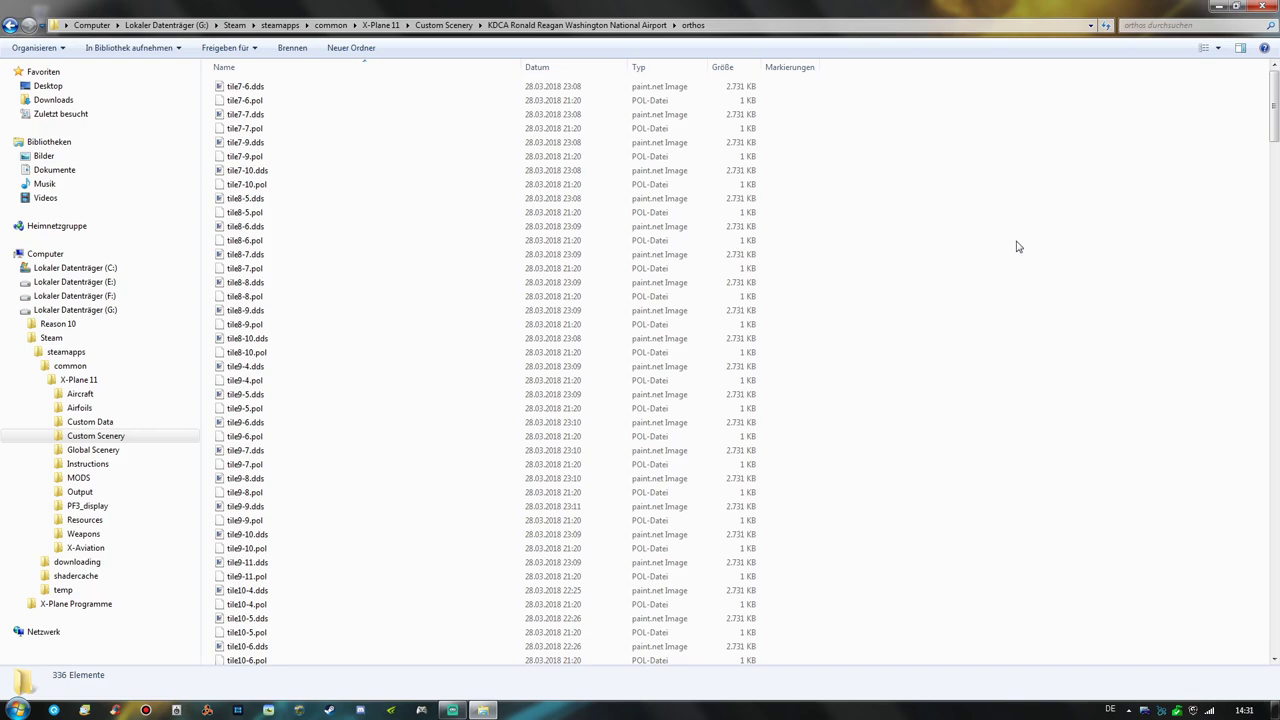
Sort the orthos files by type and browse them as extra-large thumbnails.
{"action": "left_click", "coordinate": [663, 70]}
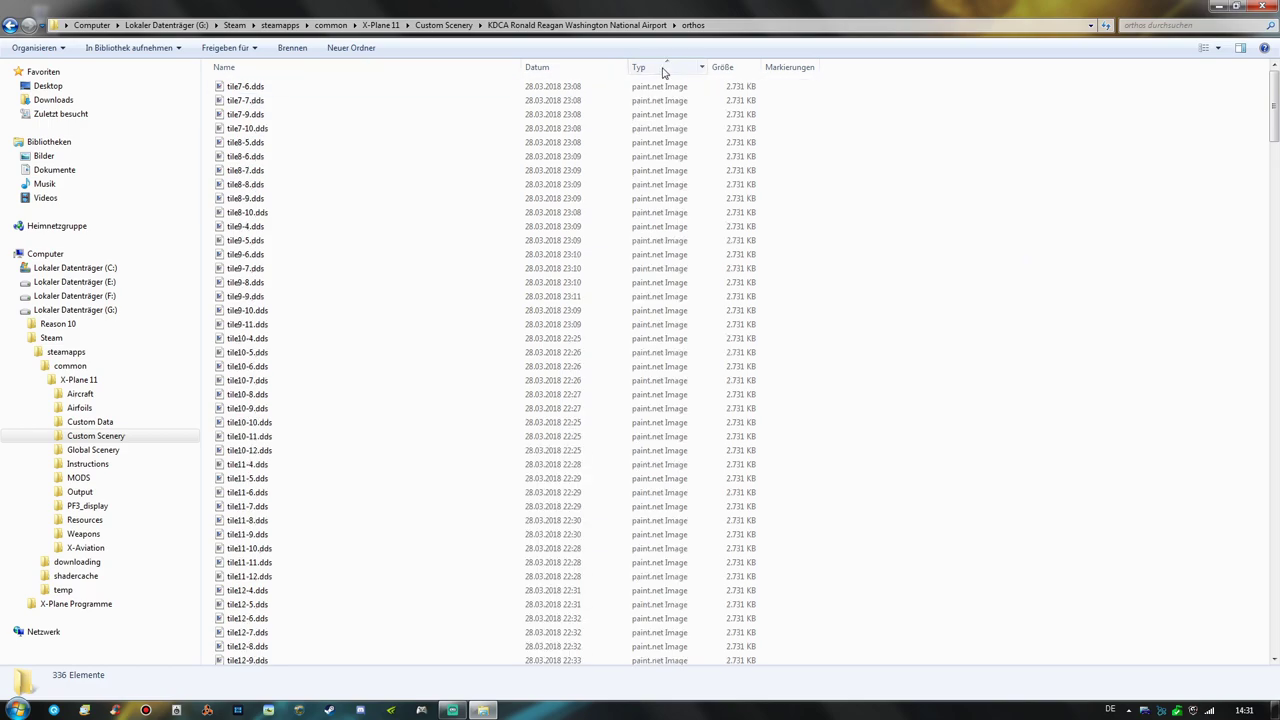
{"action": "right_click", "coordinate": [881, 157]}
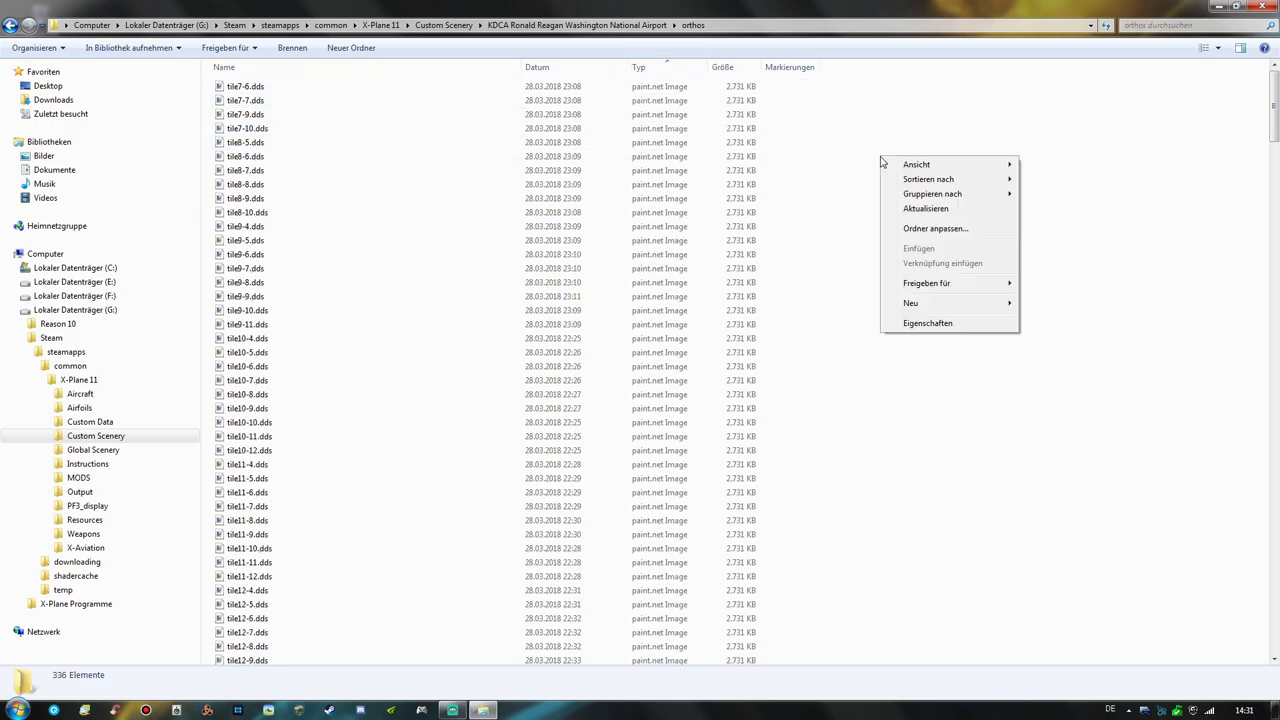
{"action": "mouse_move", "coordinate": [938, 168]}
{"action": "left_click", "coordinate": [1073, 166]}
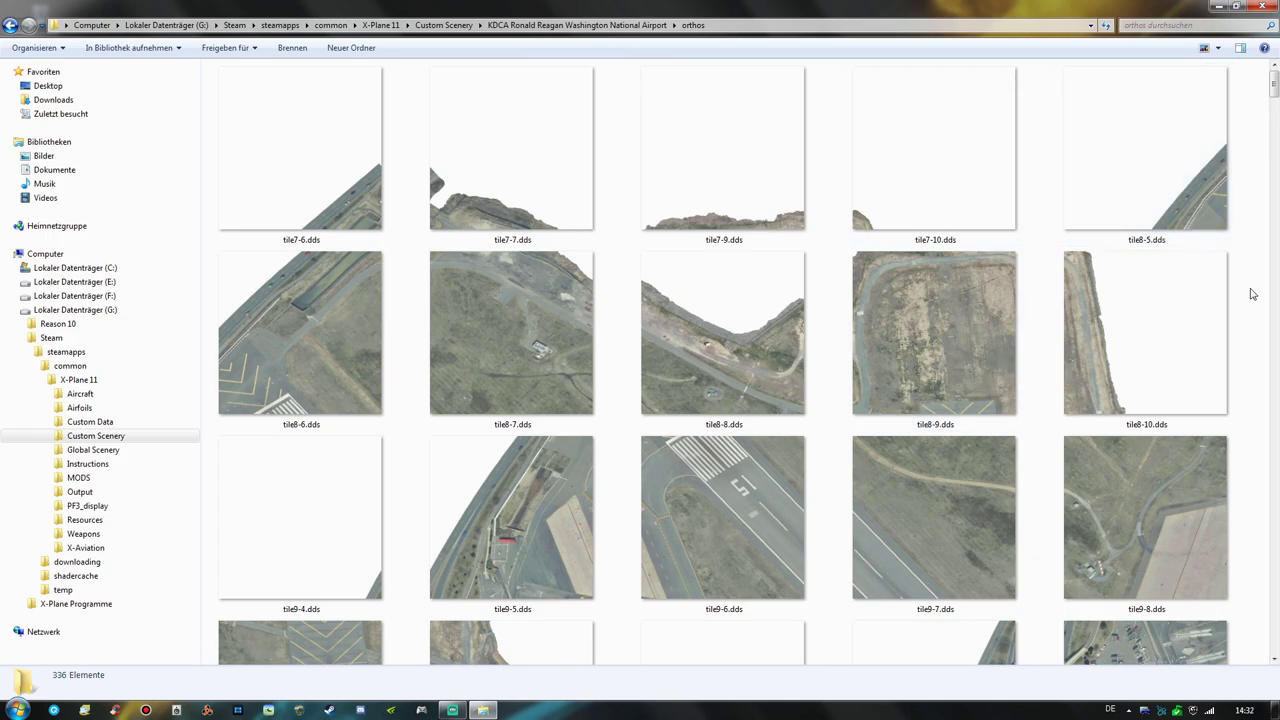
{"action": "scroll", "coordinate": [1252, 291], "scroll_direction": "down", "scroll_amount": 5}
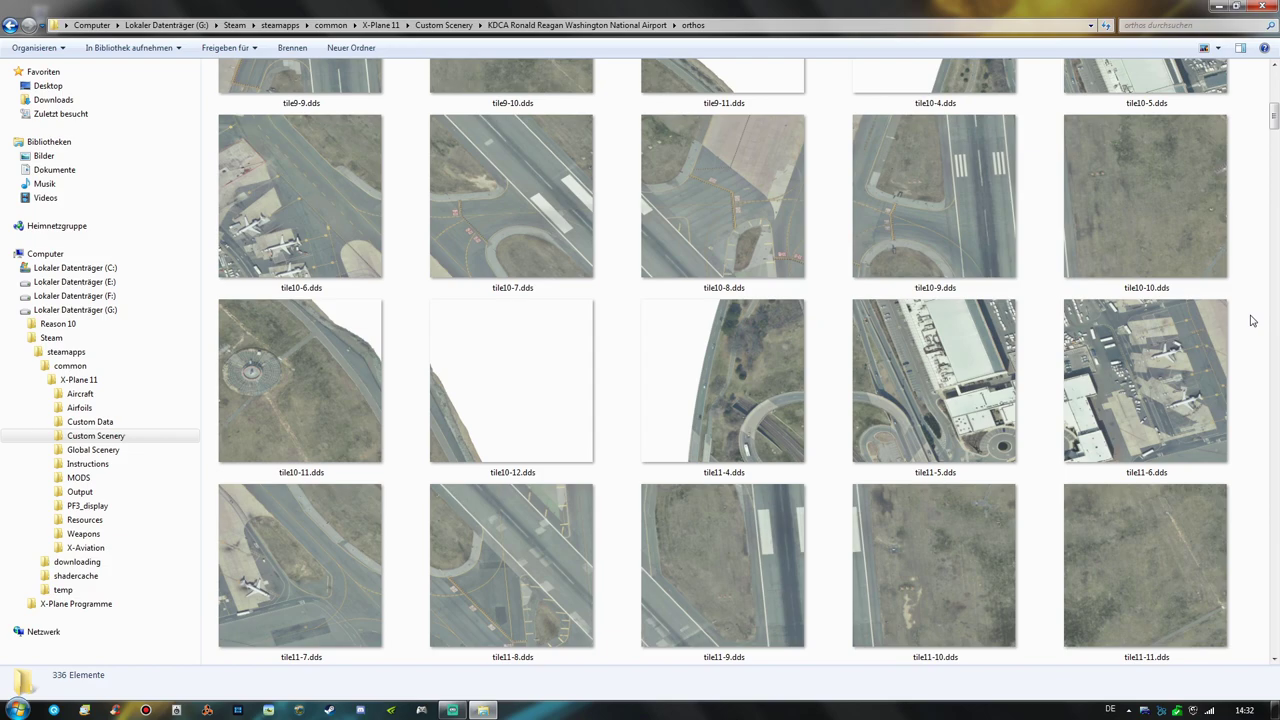
{"action": "scroll", "coordinate": [1252, 320], "scroll_direction": "down", "scroll_amount": 3}
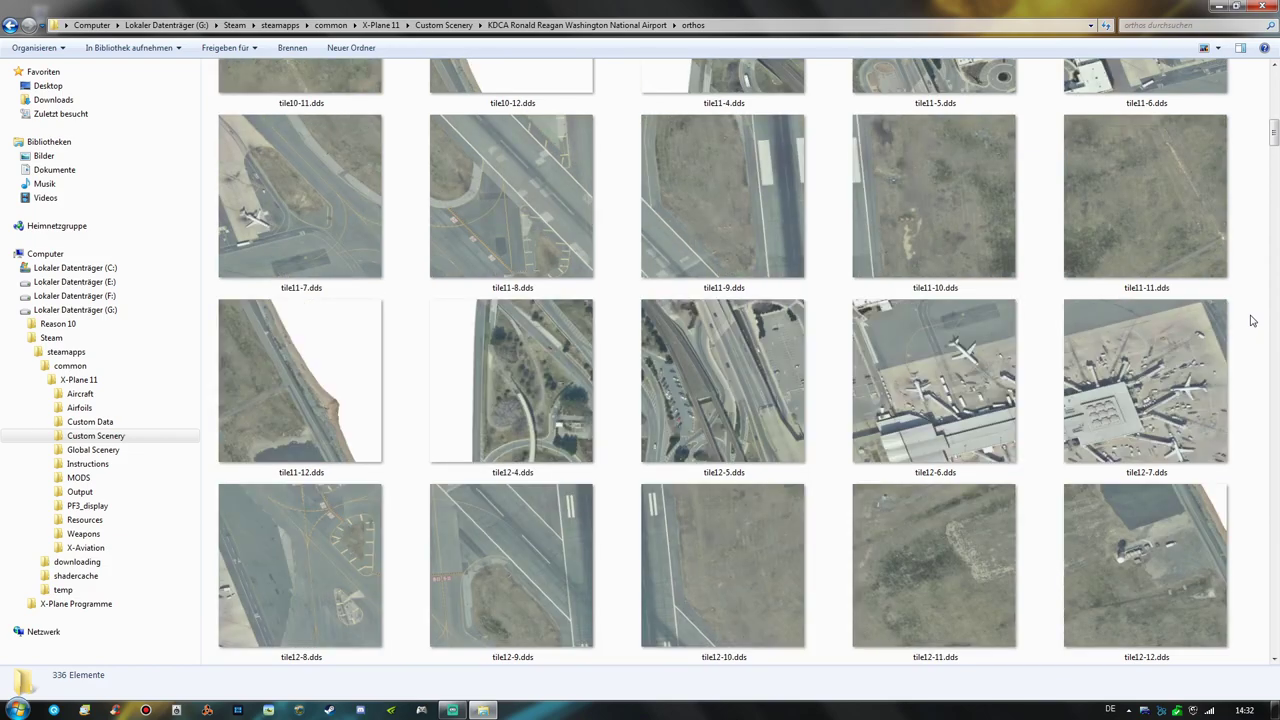
{"action": "scroll", "coordinate": [1252, 320], "scroll_direction": "up", "scroll_amount": 5}
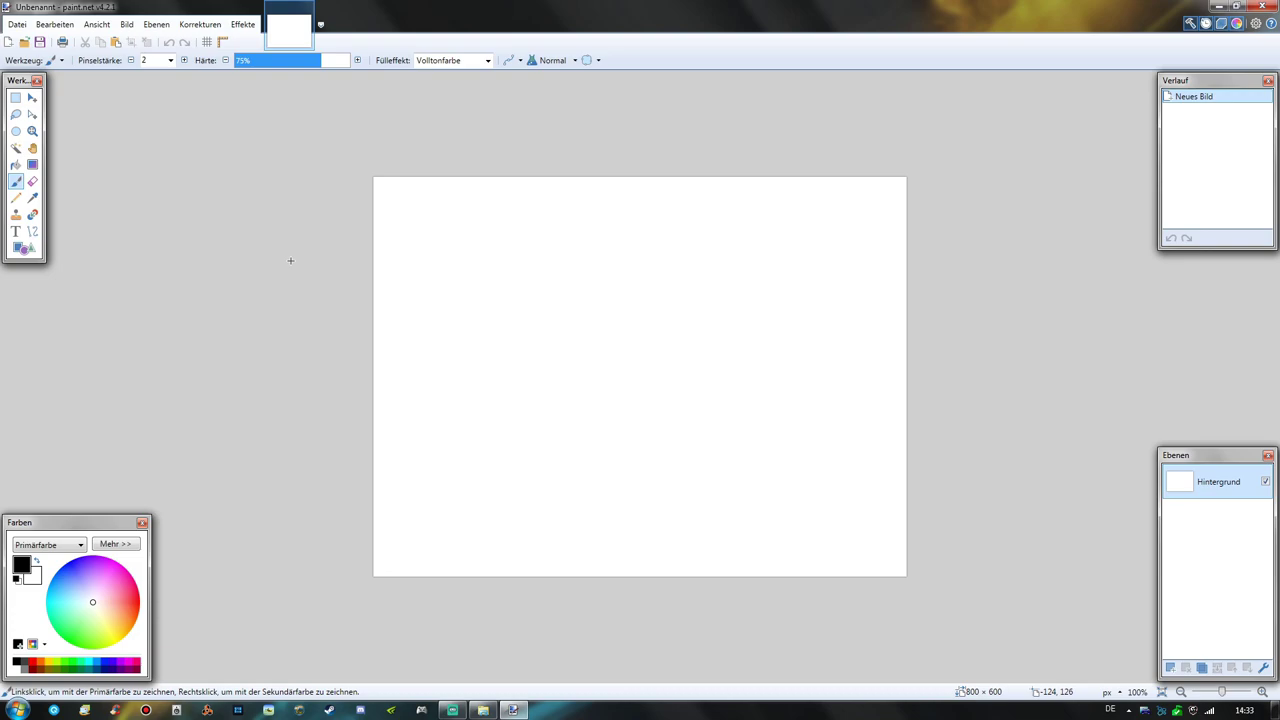
In paint.net's Open dialog, navigate from Custom Scenery into KDCA's orthos folder.
{"action": "left_click", "coordinate": [24, 45]}
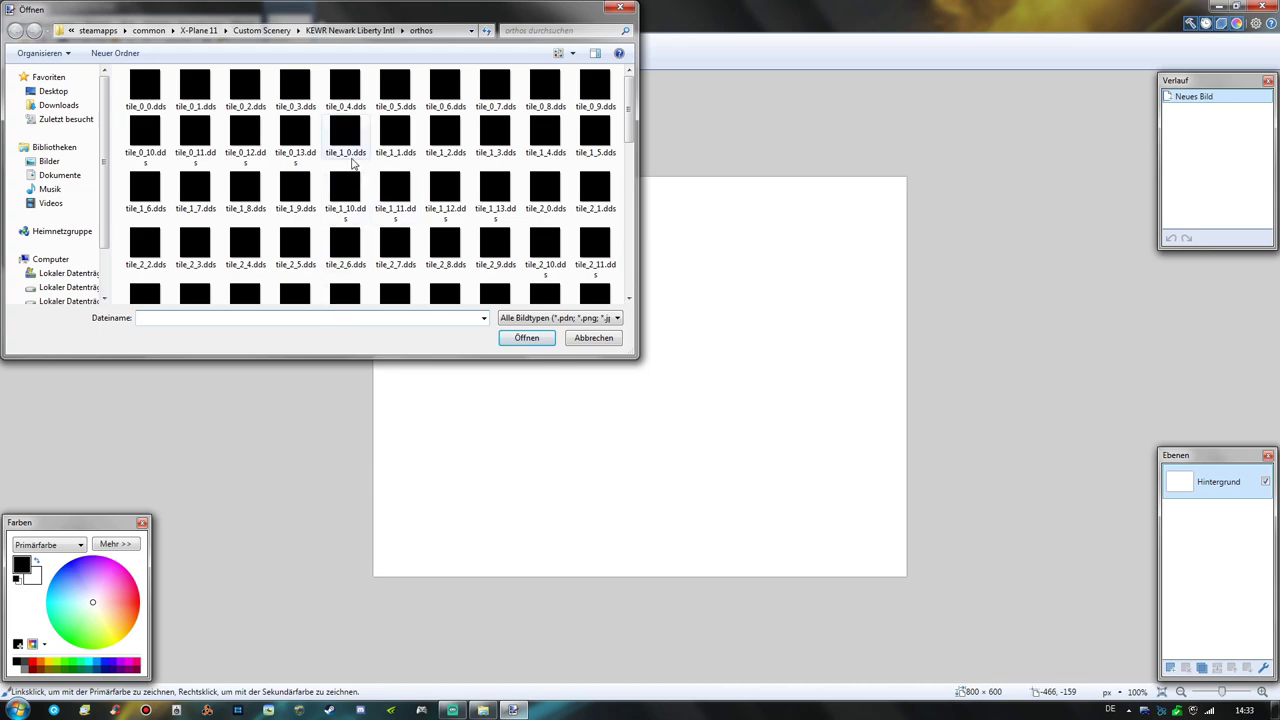
{"action": "left_click", "coordinate": [258, 30]}
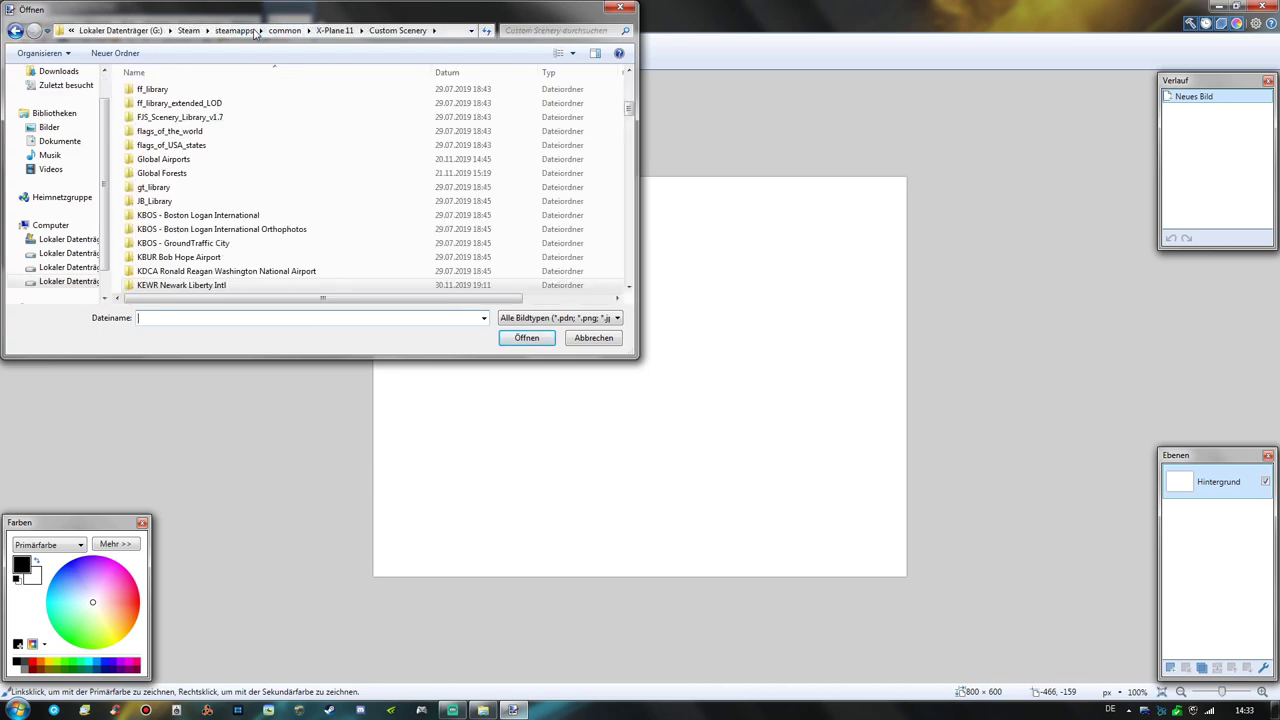
{"action": "left_click", "coordinate": [244, 275]}
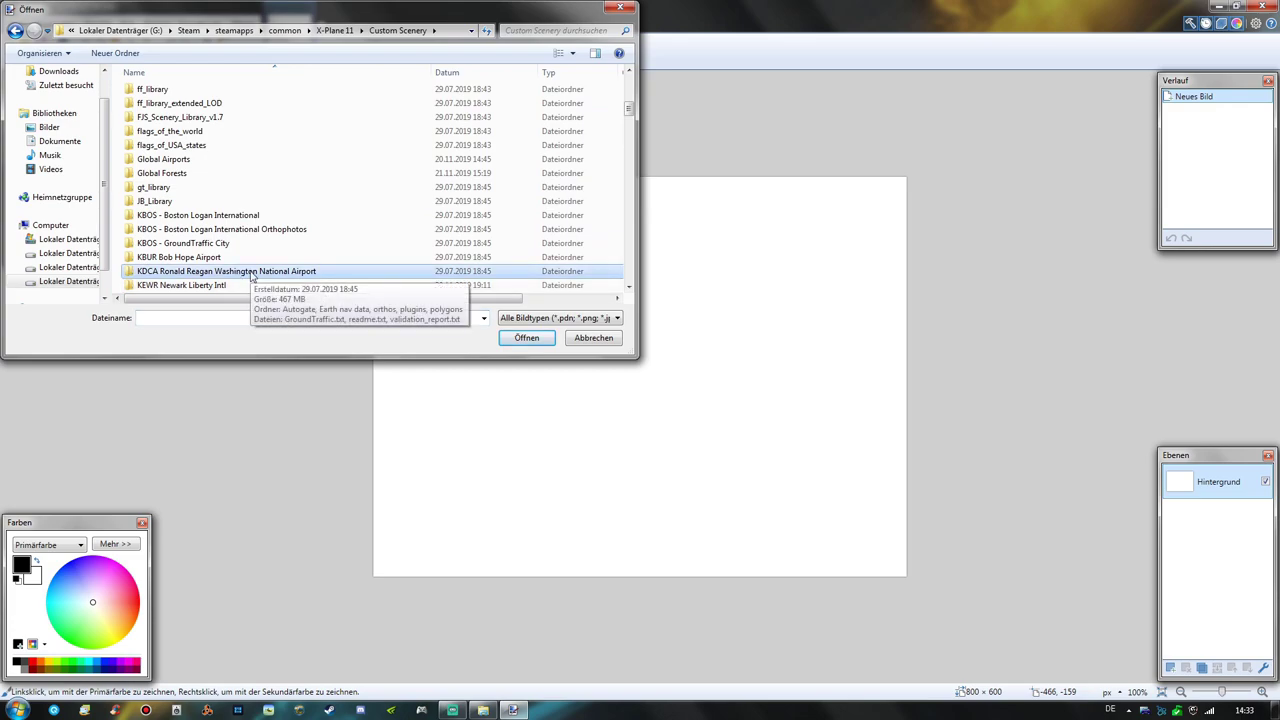
{"action": "double_click", "coordinate": [252, 277]}
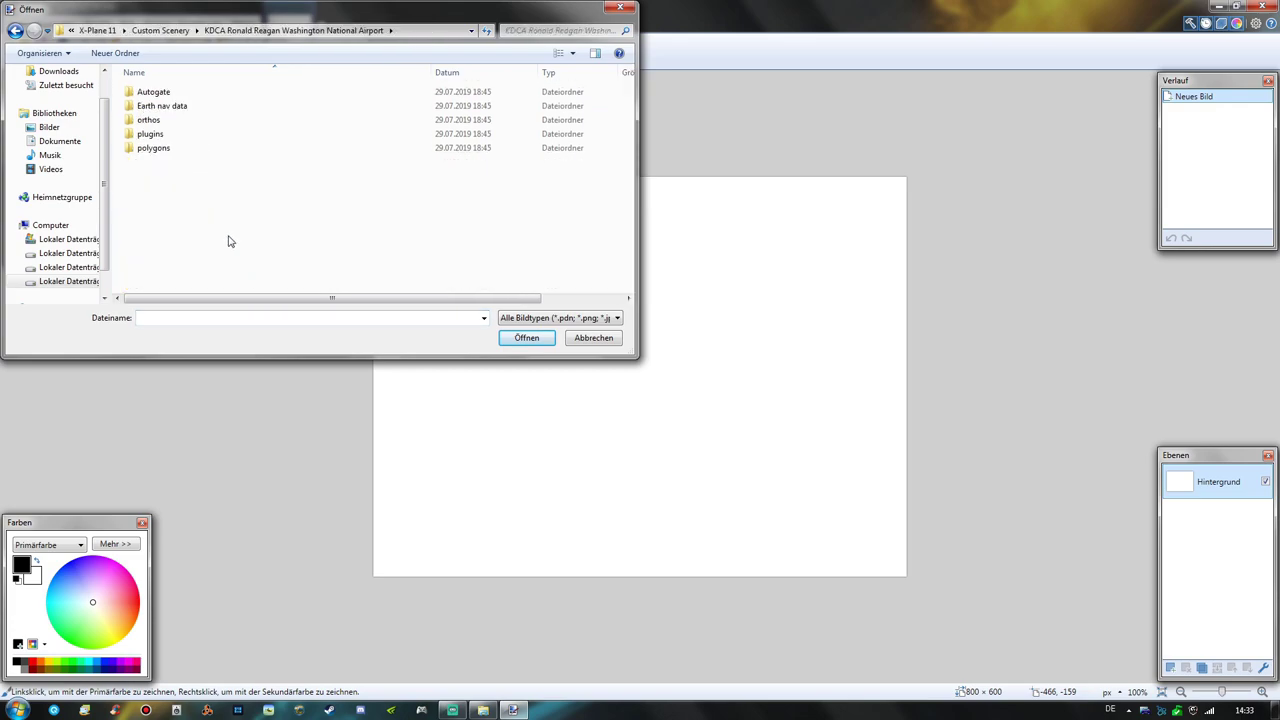
{"action": "double_click", "coordinate": [177, 121]}
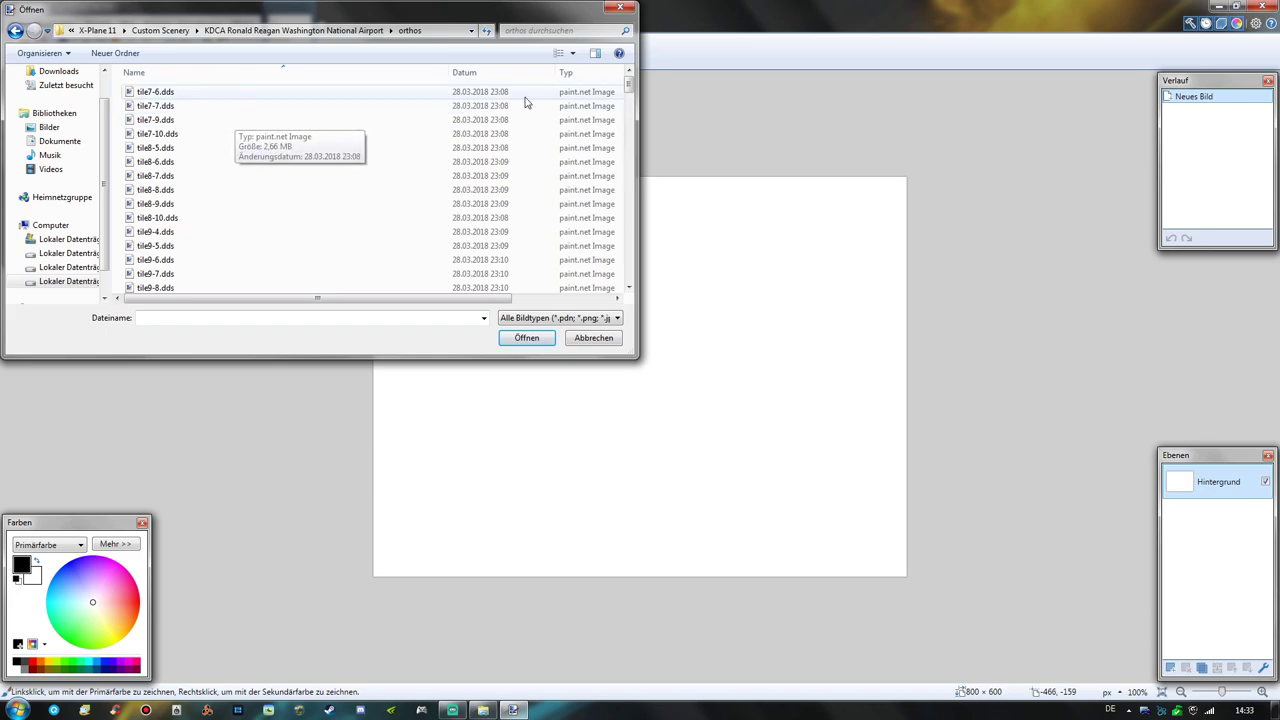
Show the Open dialog's tiles as medium thumbnails and scroll through them.
{"action": "left_click", "coordinate": [573, 55]}
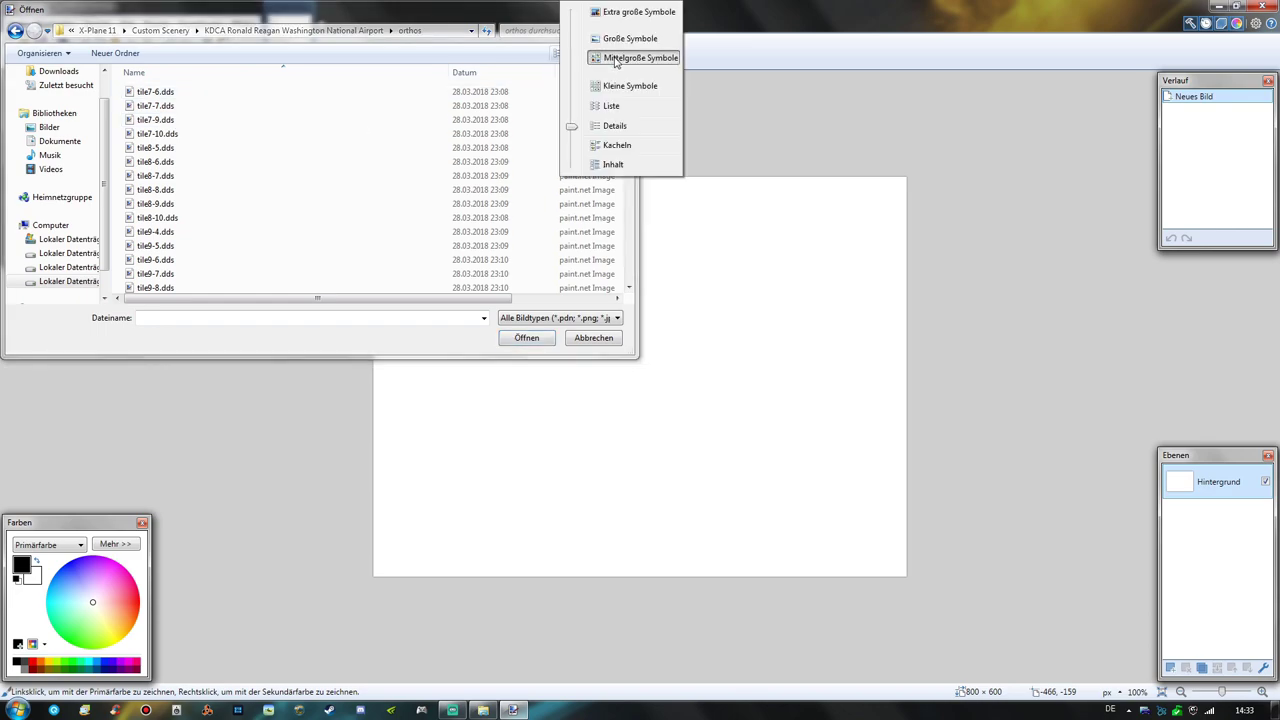
{"action": "left_click", "coordinate": [592, 58]}
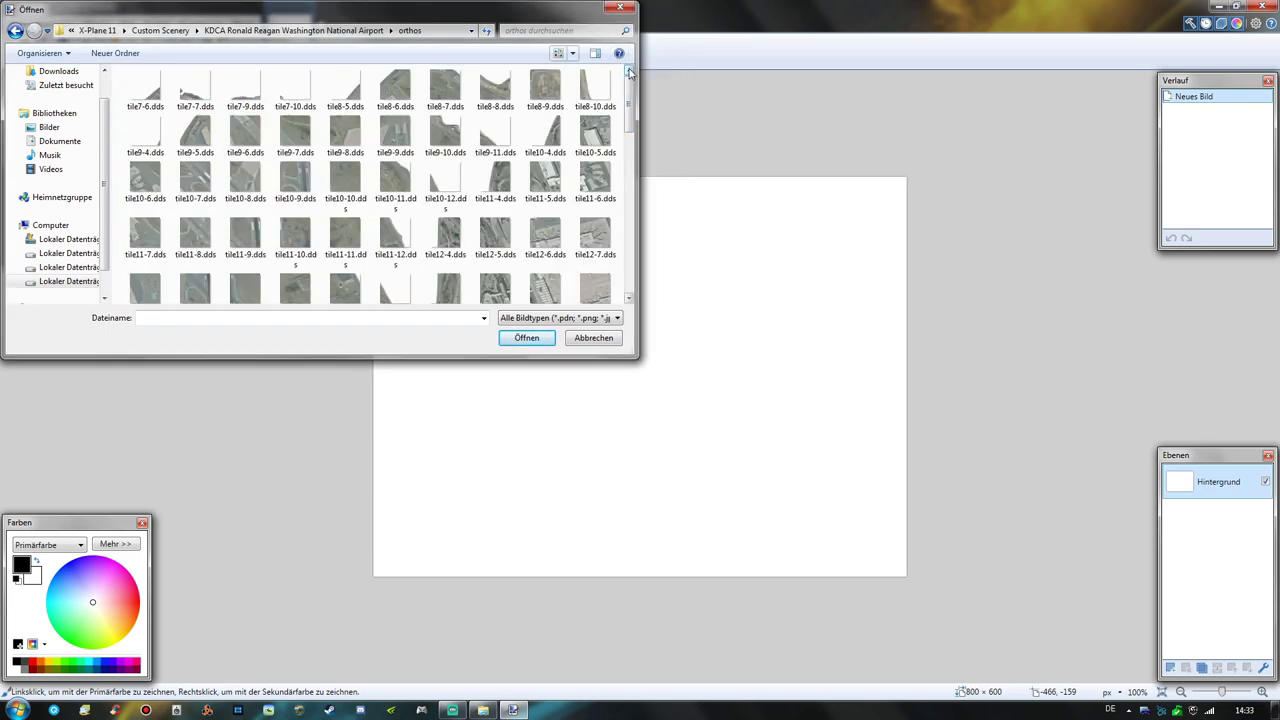
{"action": "left_click_drag", "start_coordinate": [629, 72], "coordinate": [637, 275]}
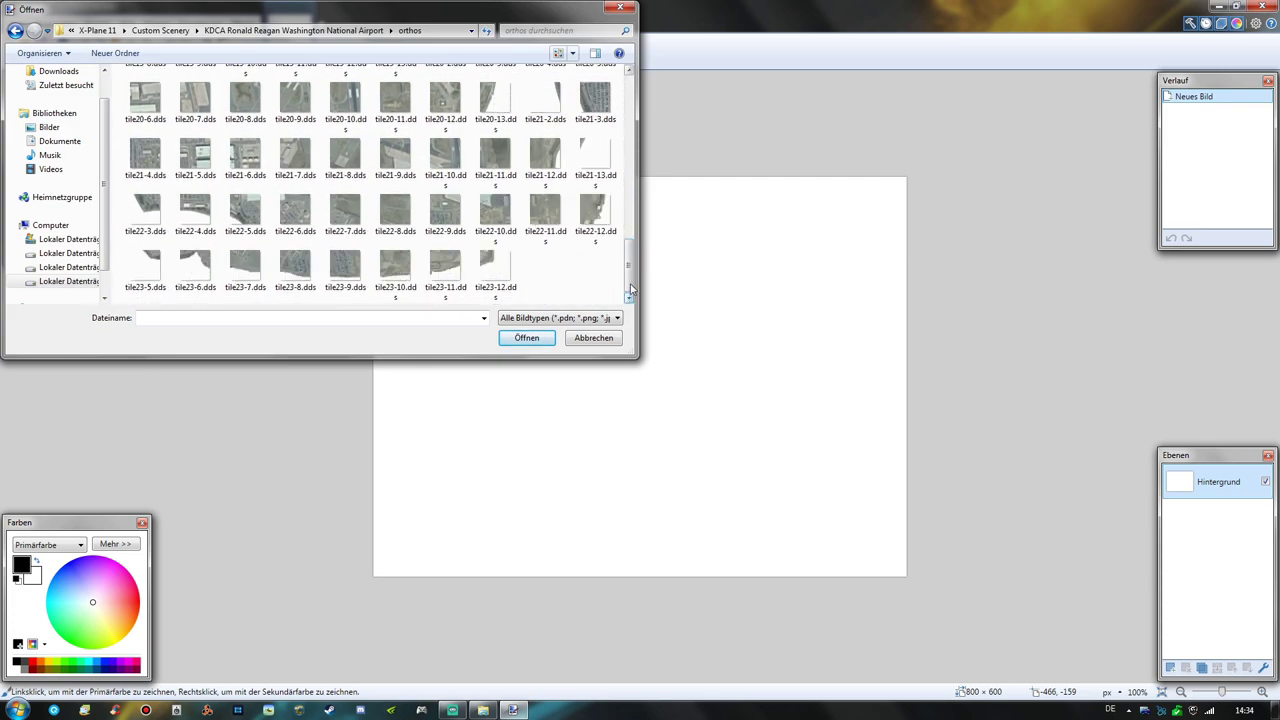
{"action": "left_click_drag", "start_coordinate": [631, 285], "coordinate": [631, 113]}
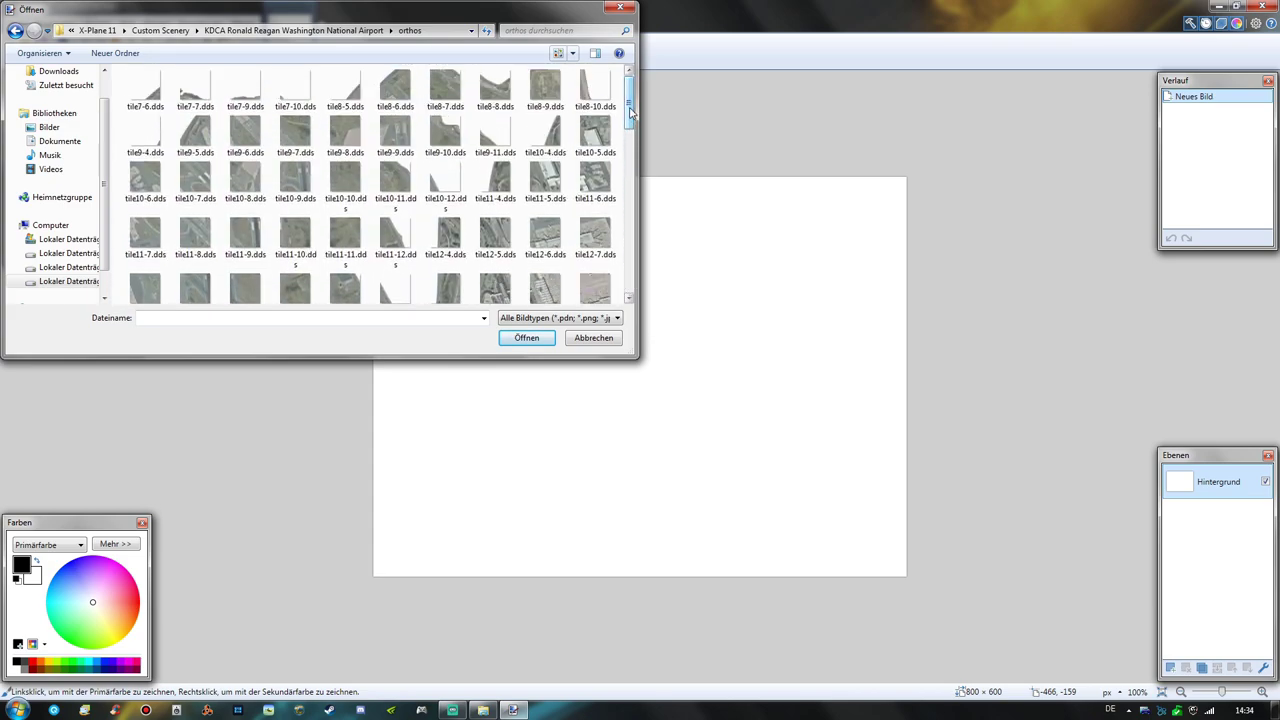
Open tile7-6.dds through tile8-10.dds together as ten images.
{"action": "left_click", "coordinate": [145, 90]}
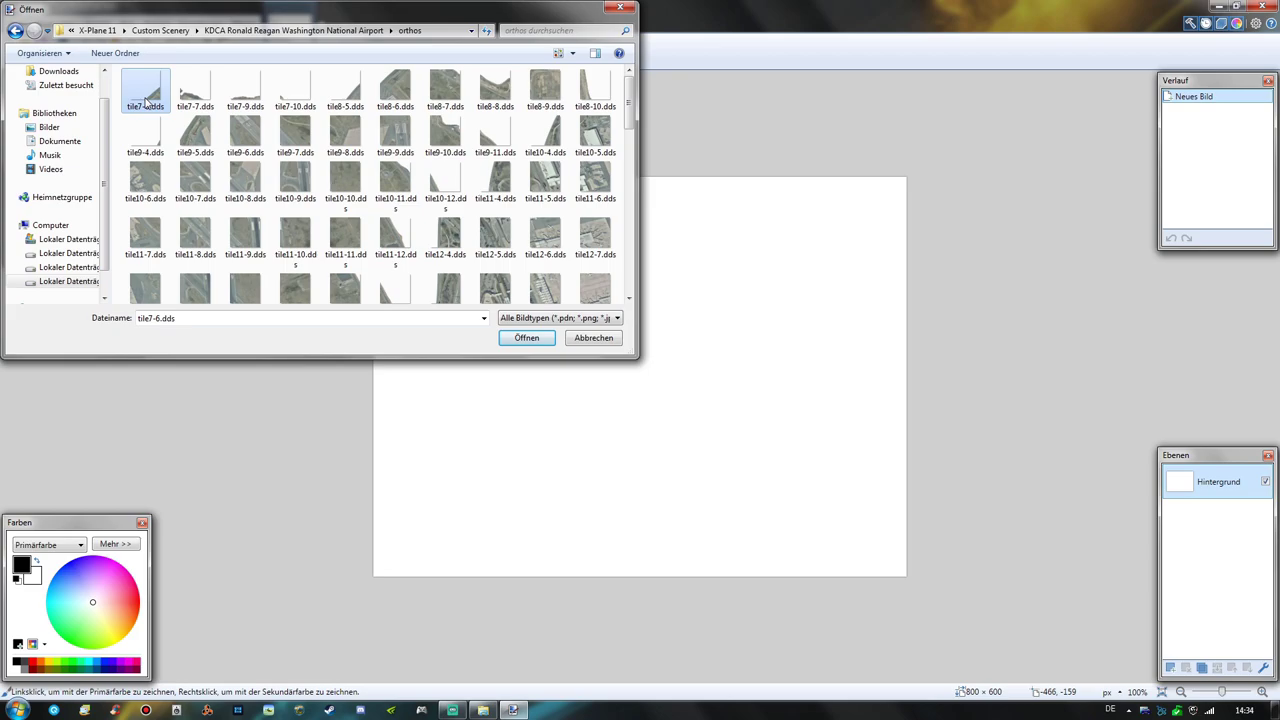
{"action": "left_click", "coordinate": [590, 103], "text": "shift"}
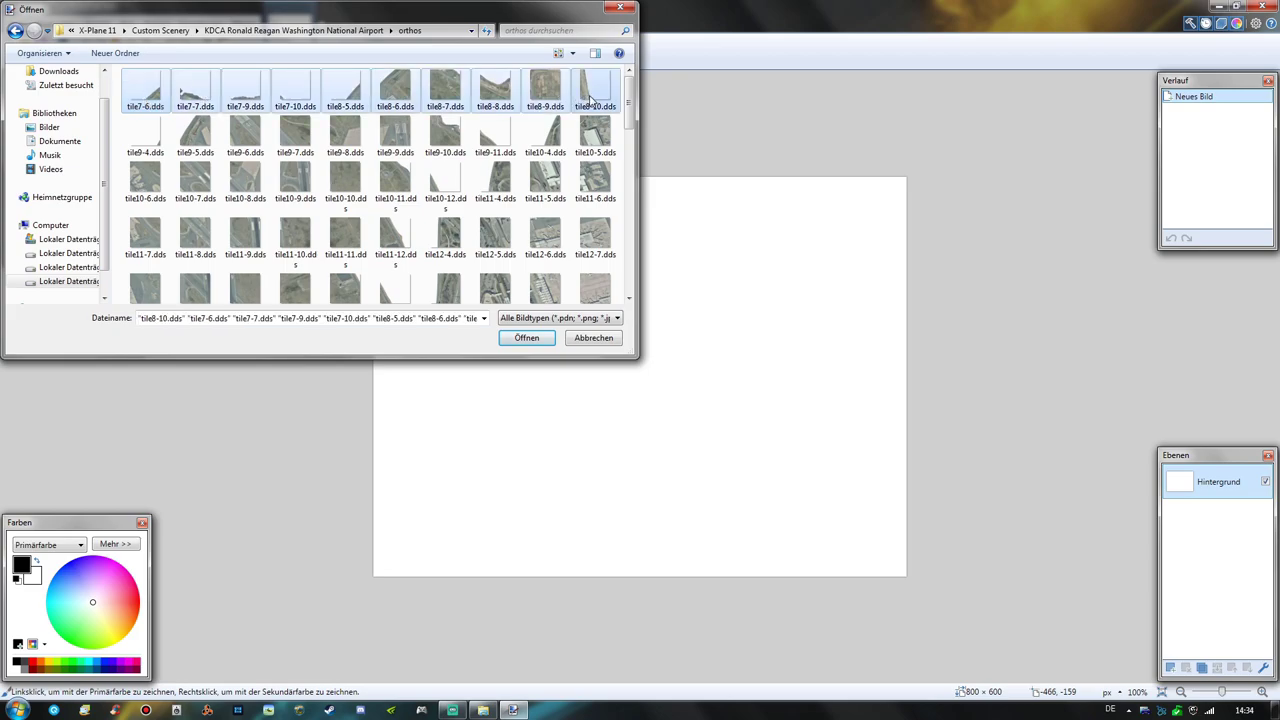
{"action": "left_click", "coordinate": [526, 337]}
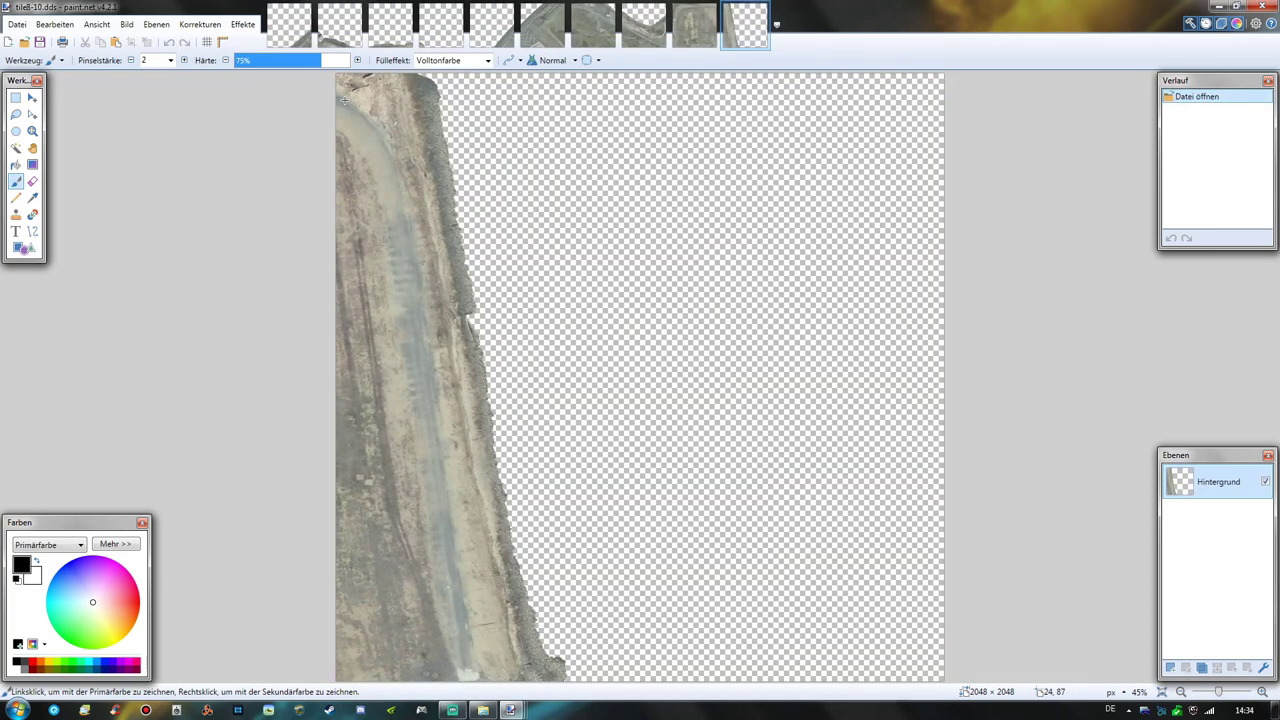
Select all and delete the contents of tile7-6 and tile7-7.
{"action": "left_click", "coordinate": [292, 36]}
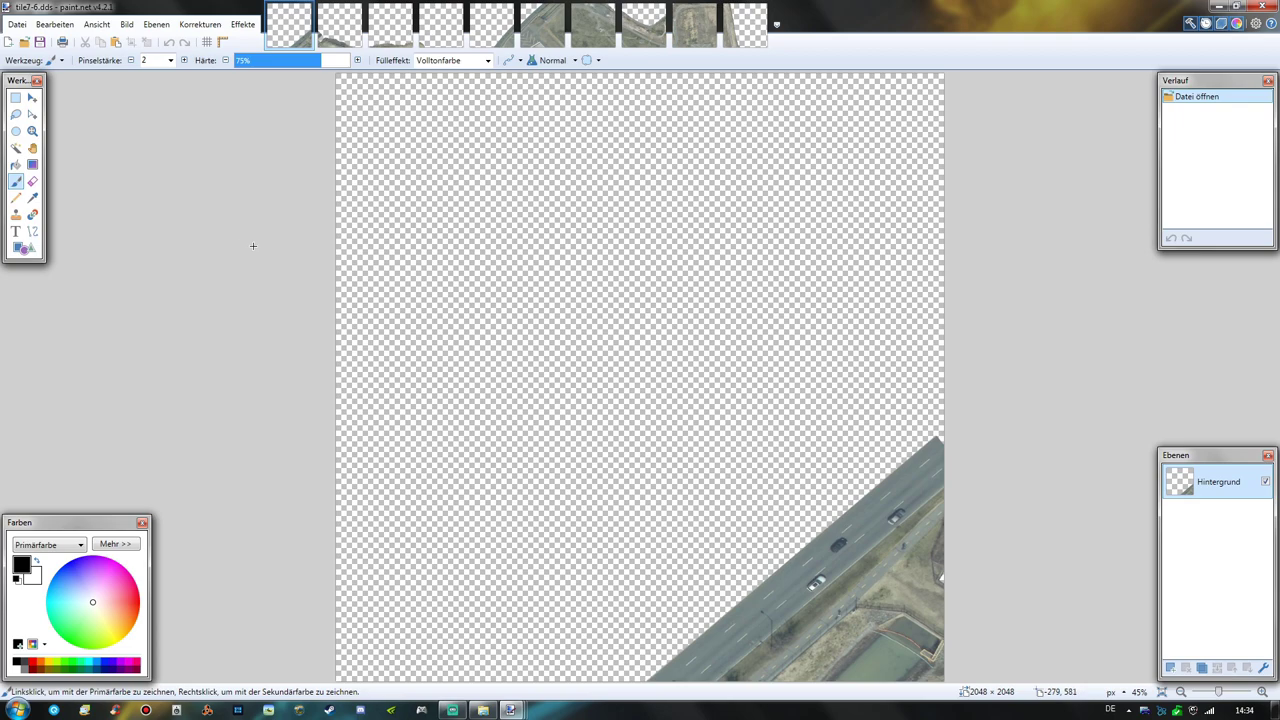
{"action": "key", "text": "ctrl+a"}
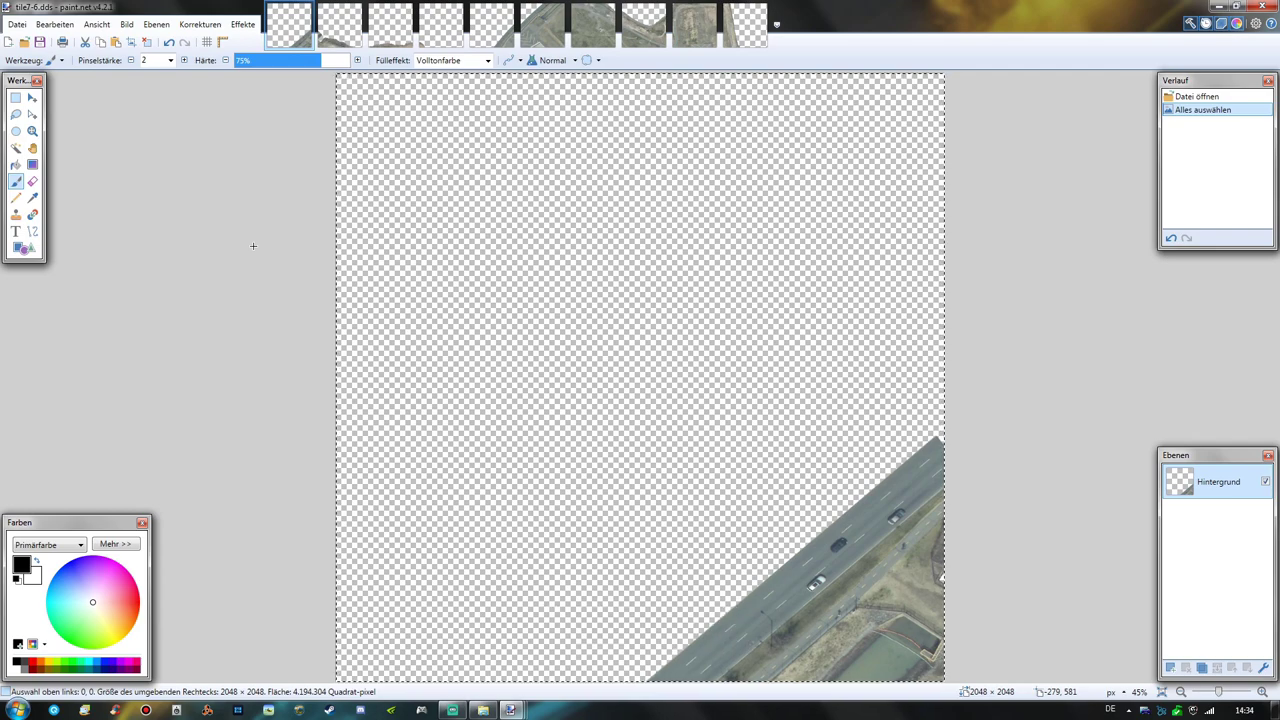
{"action": "key", "text": "Delete"}
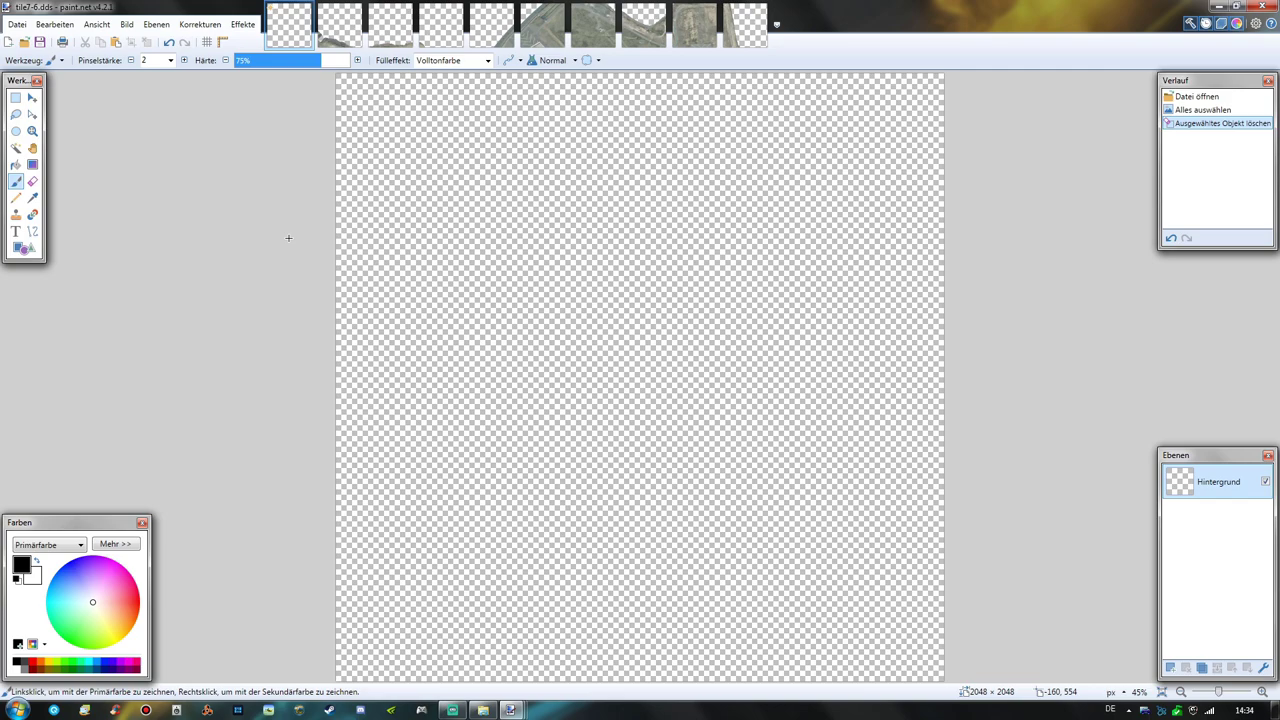
{"action": "key", "text": "ctrl+Tab"}
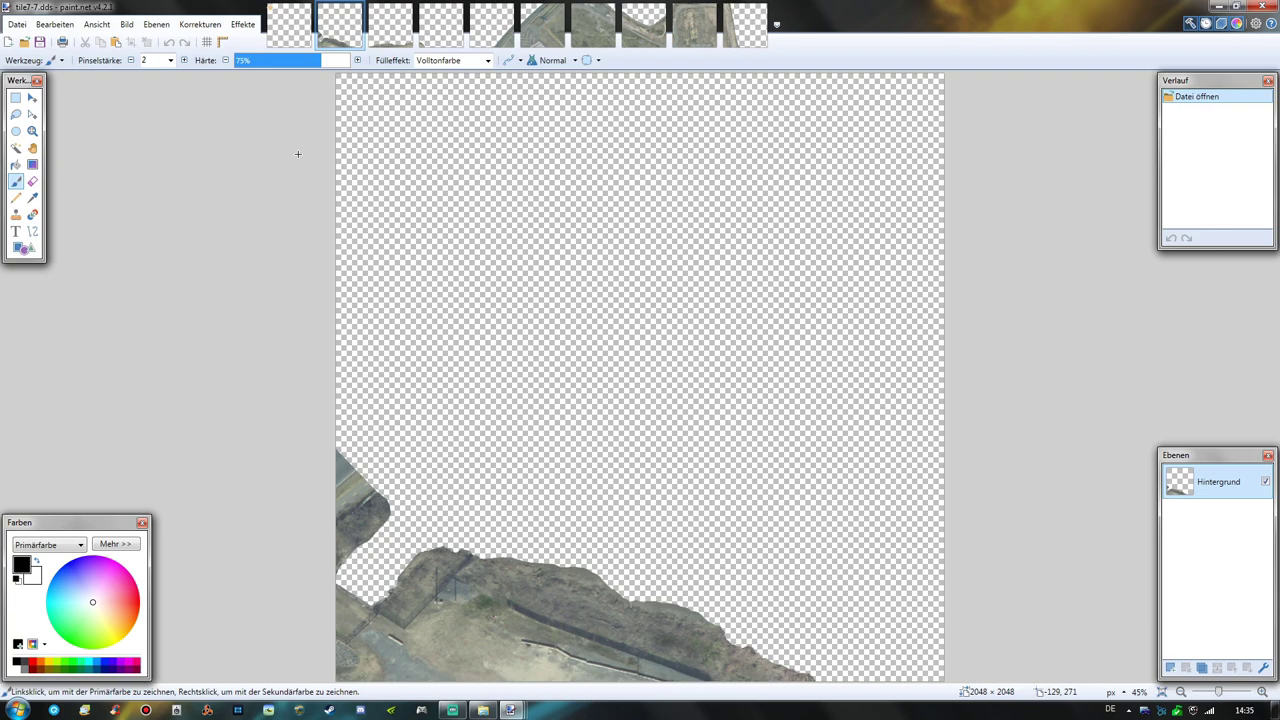
{"action": "key", "text": "ctrl+a"}
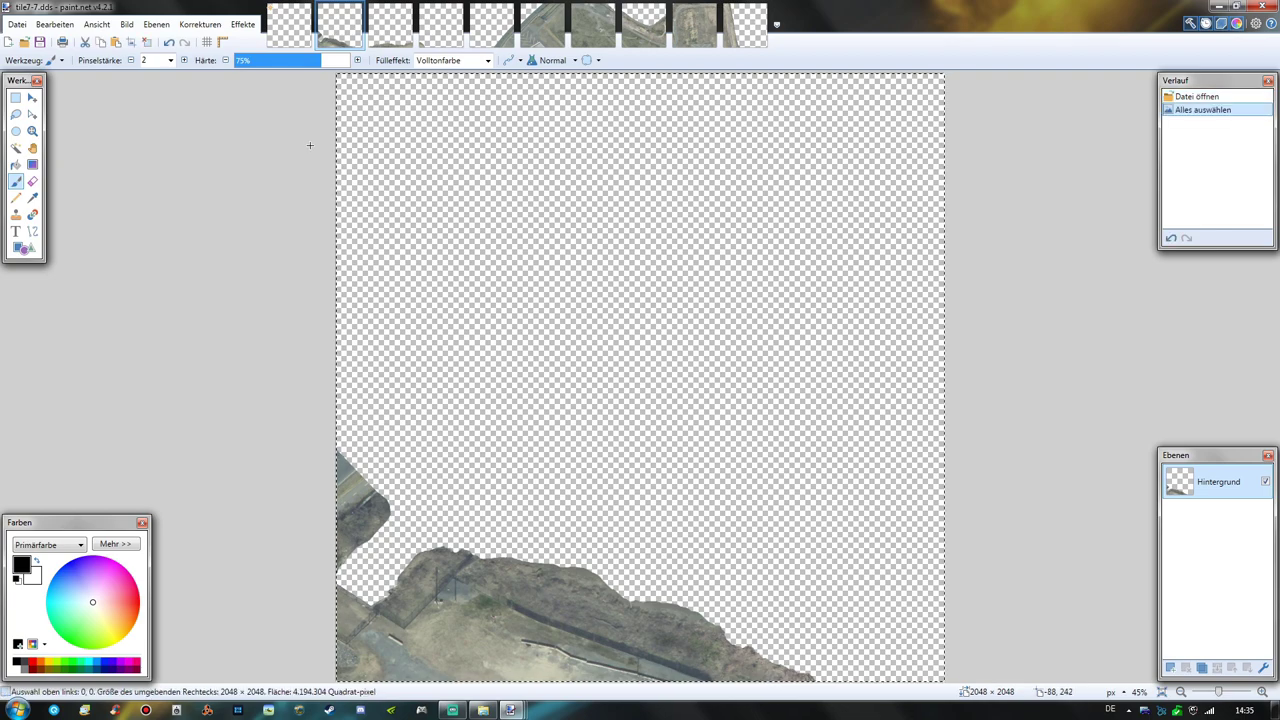
{"action": "key", "text": "Delete"}
Clear tile7-9 and tile7-10 the same way, moving on to tile8-10.
{"action": "left_click", "coordinate": [393, 40]}
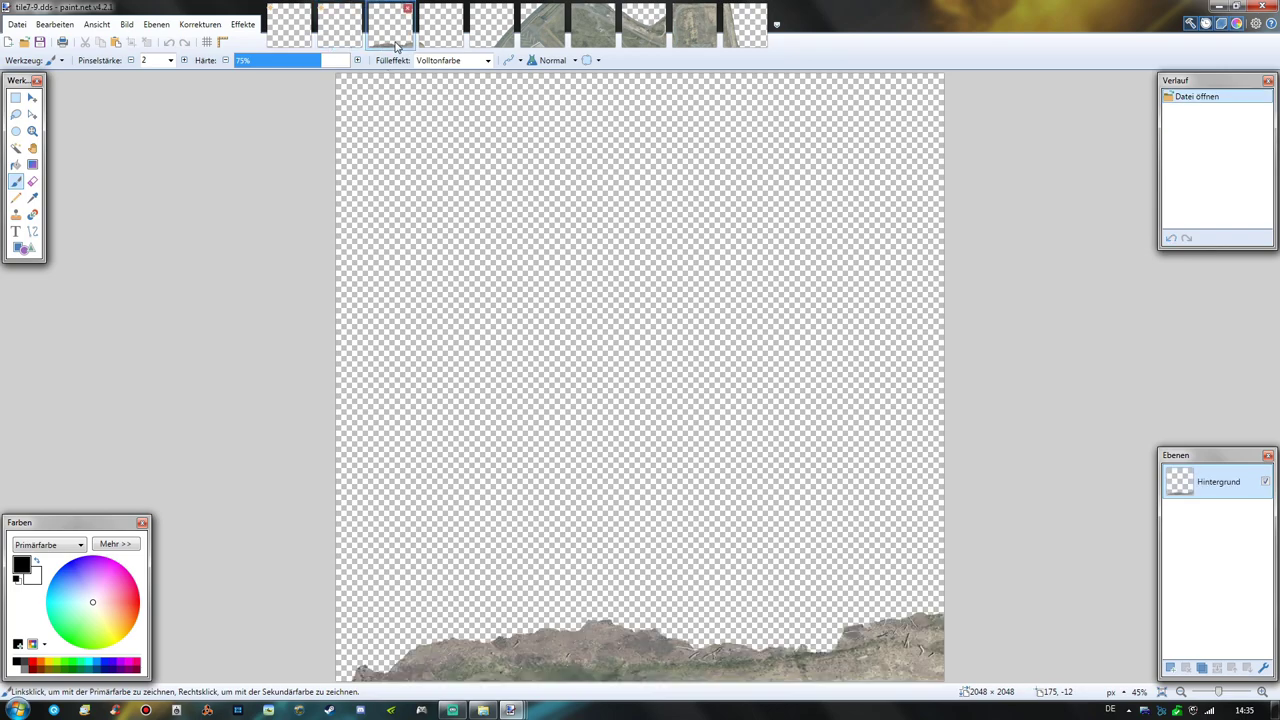
{"action": "key", "text": "ctrl+a"}
{"action": "key", "text": "Delete"}
{"action": "left_click", "coordinate": [436, 46]}
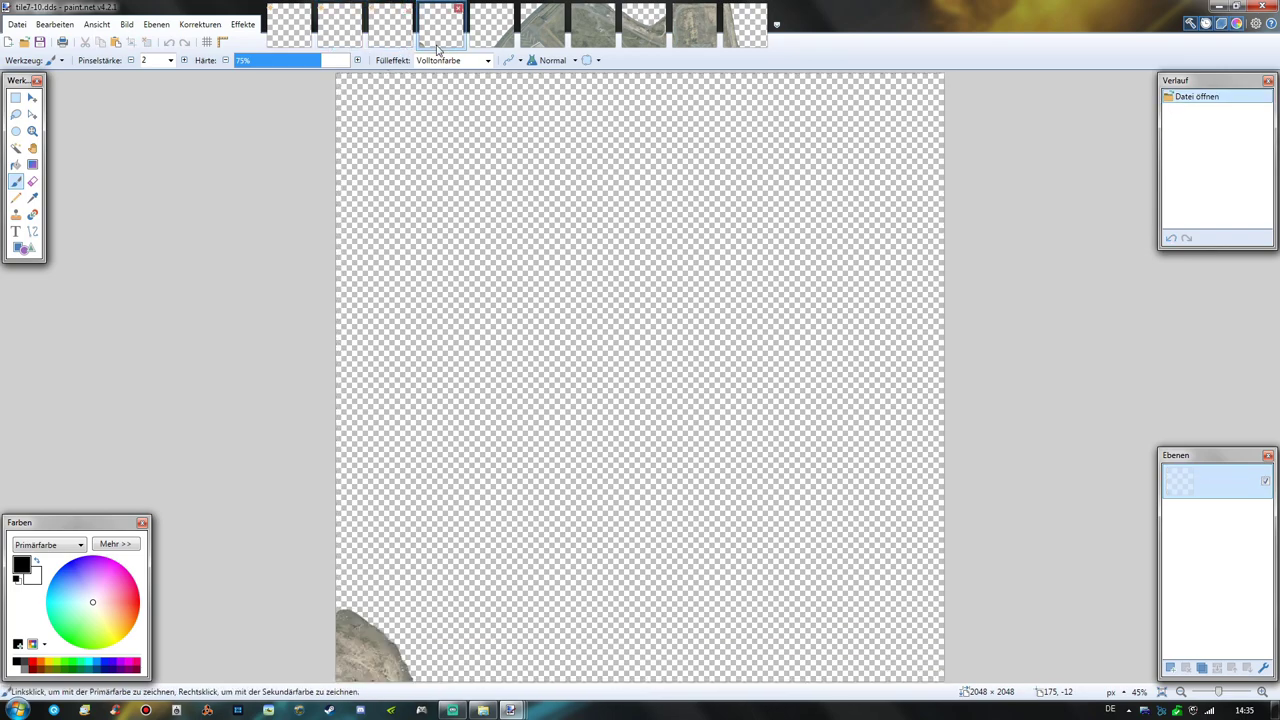
{"action": "key", "text": "ctrl+a"}
{"action": "key", "text": "Delete"}
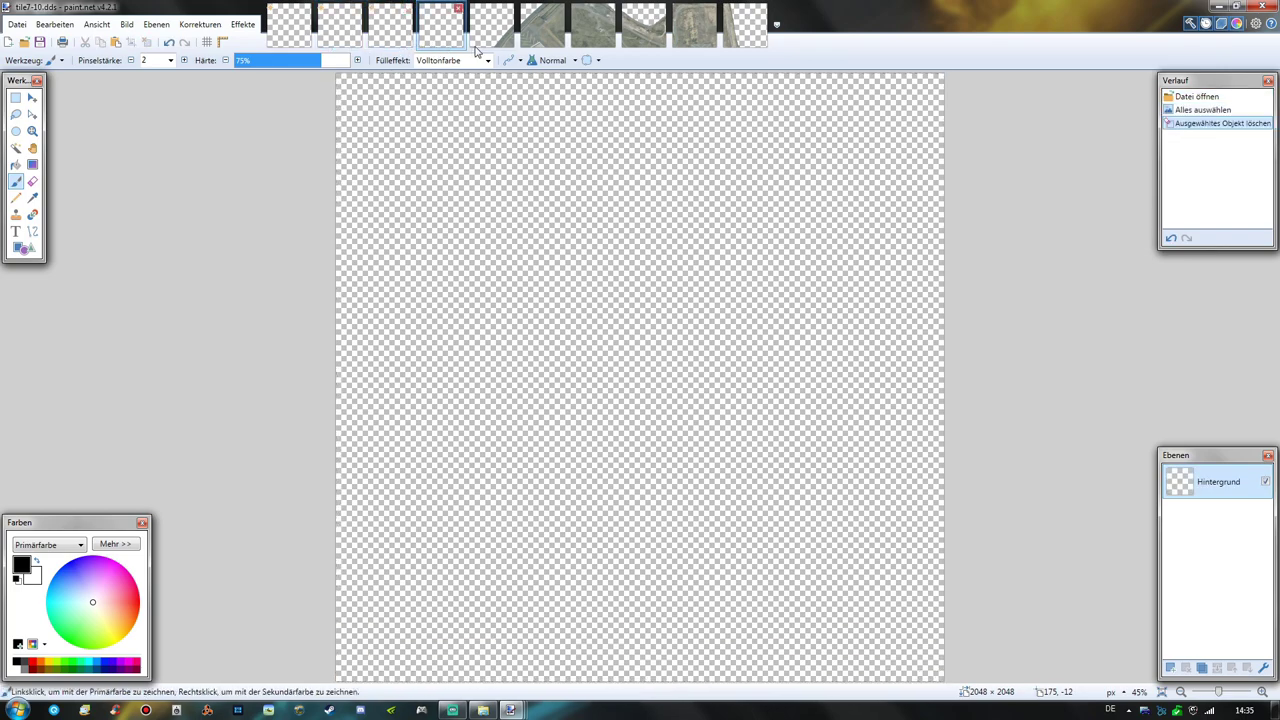
{"action": "left_click", "coordinate": [483, 45]}
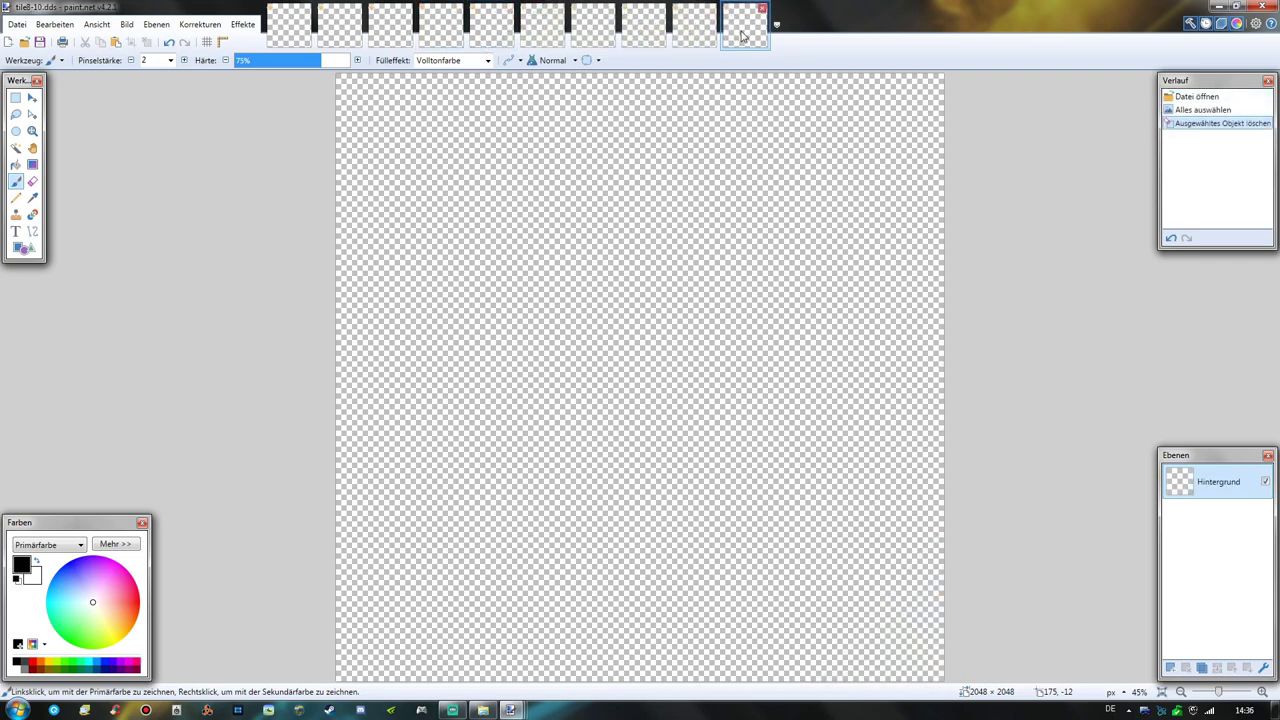
Save all open tiles as DDS with DXT1 compression and generated mip maps.
{"action": "left_click", "coordinate": [301, 30]}
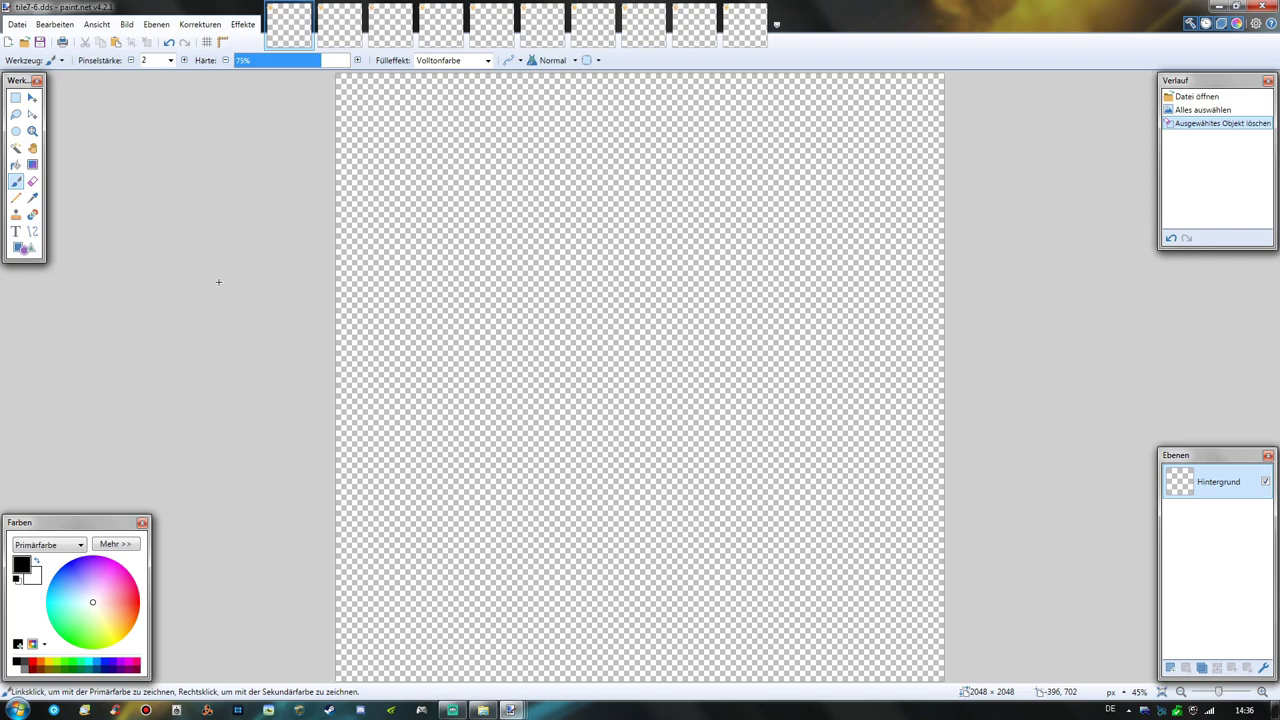
{"action": "key", "text": "ctrl+alt+s"}
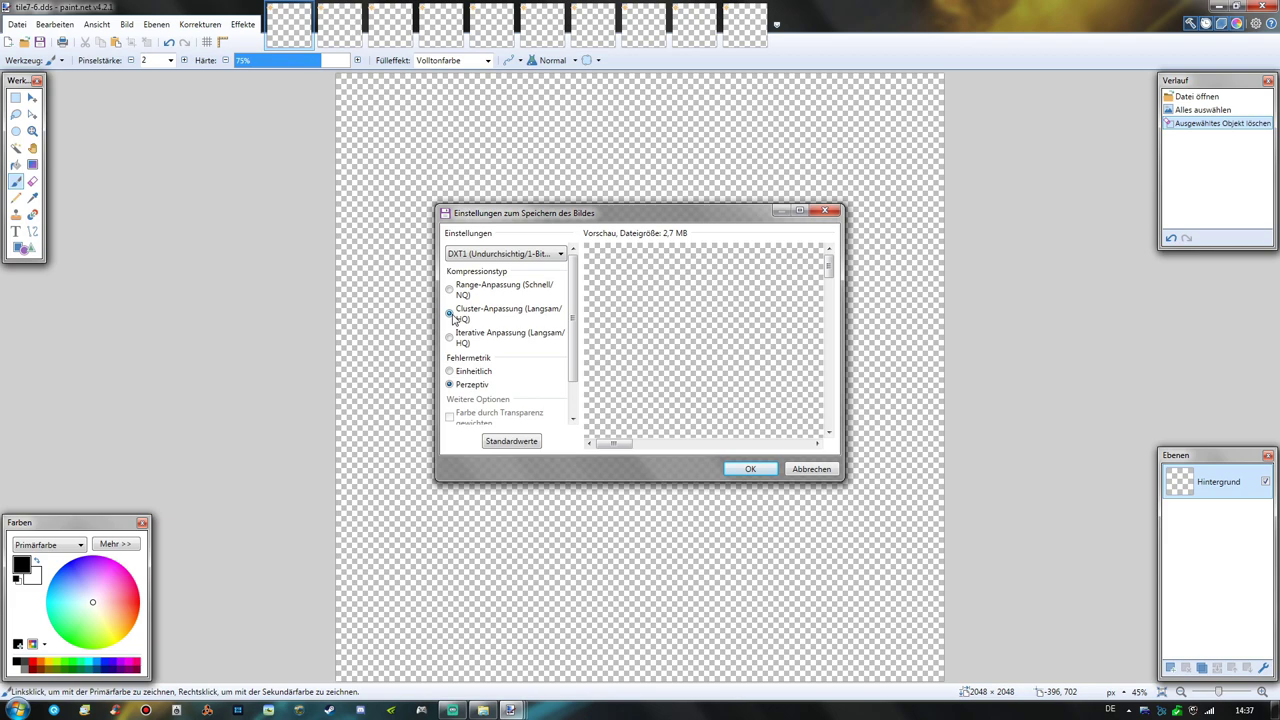
{"action": "left_click_drag", "start_coordinate": [576, 341], "coordinate": [557, 418]}
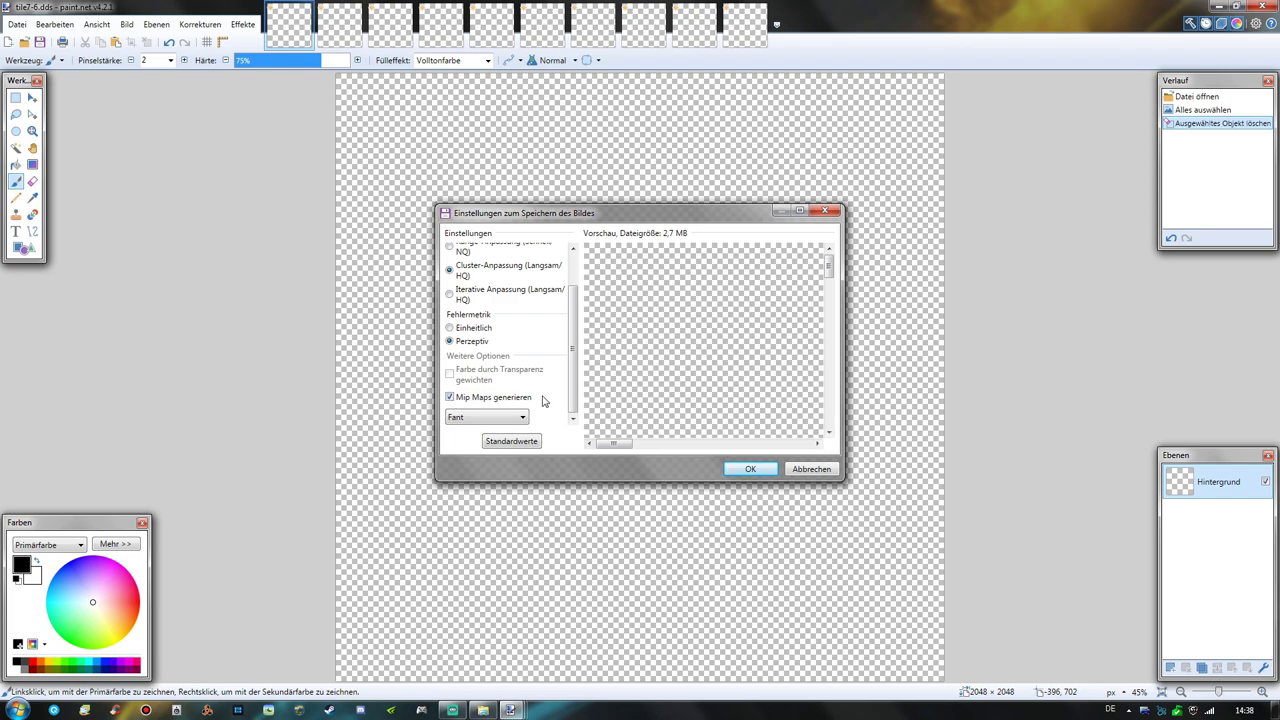
{"action": "scroll", "coordinate": [543, 397], "scroll_direction": "up", "scroll_amount": 2}
Confirm the DXT1 save settings for each of the eight tiles in turn.
{"action": "left_click", "coordinate": [750, 470]}
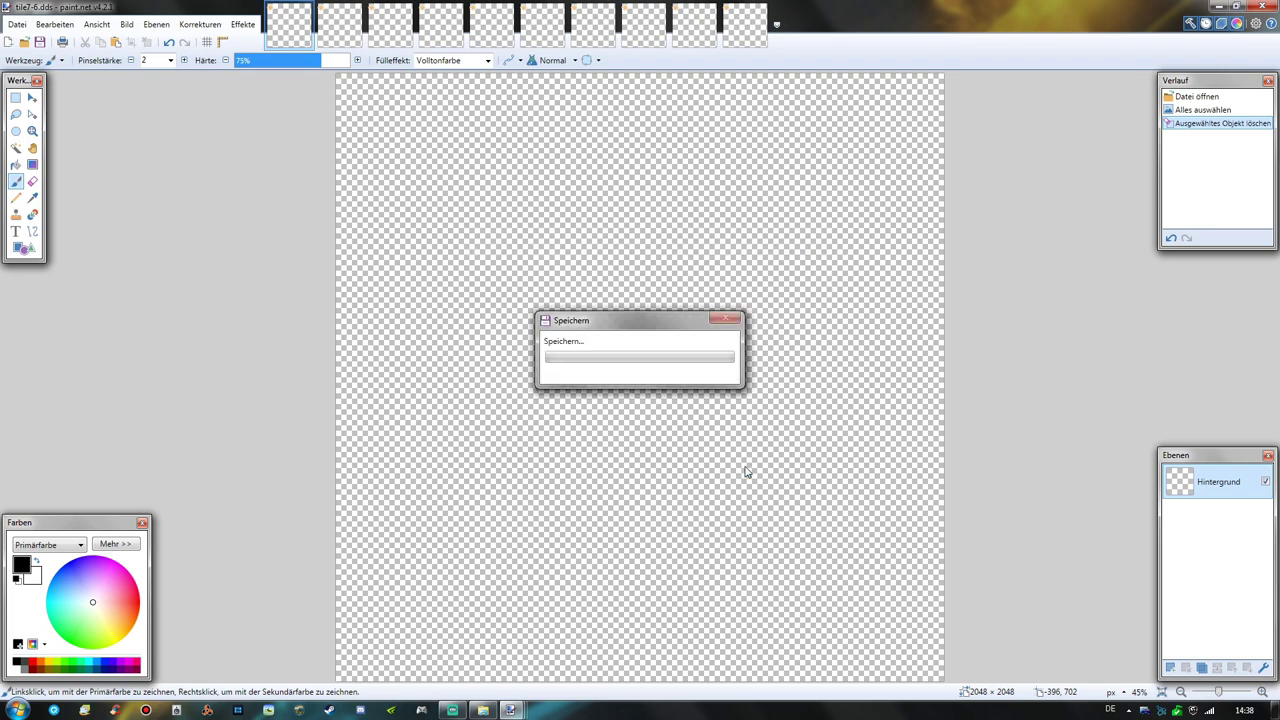
{"action": "left_click", "coordinate": [750, 470]}
{"action": "left_click", "coordinate": [750, 470]}
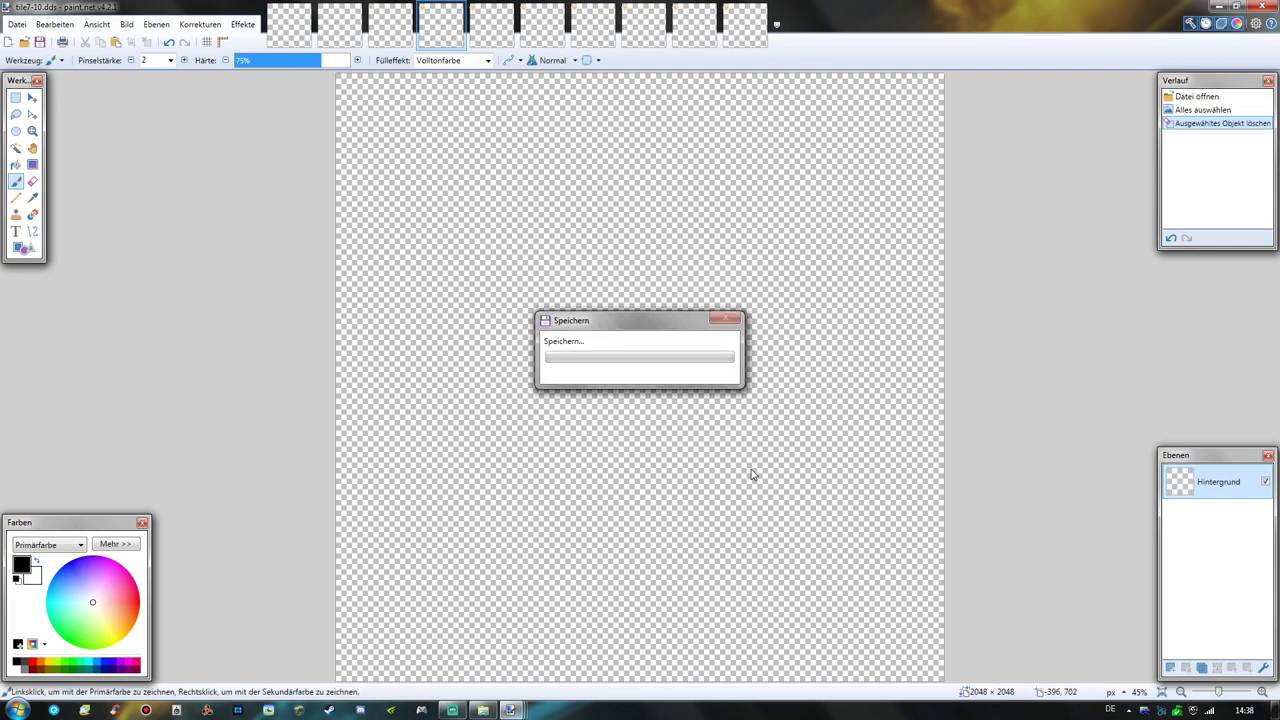
{"action": "left_click", "coordinate": [750, 470]}
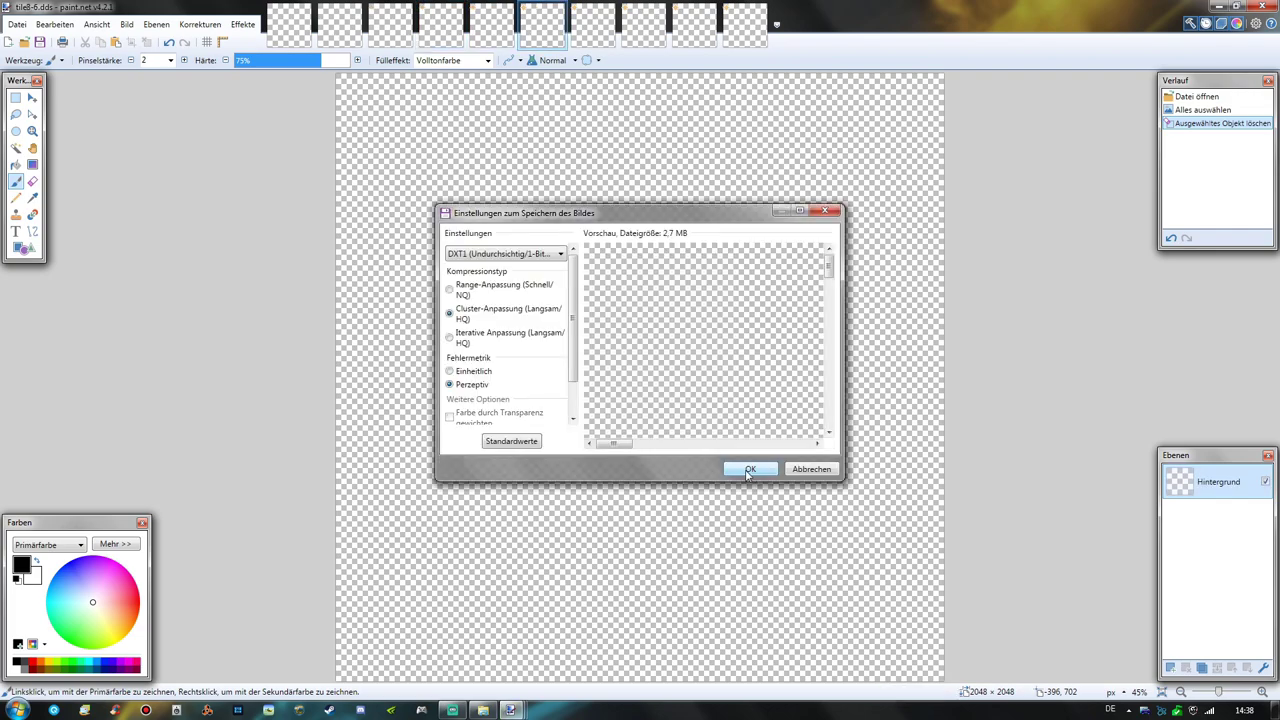
{"action": "left_click", "coordinate": [750, 470]}
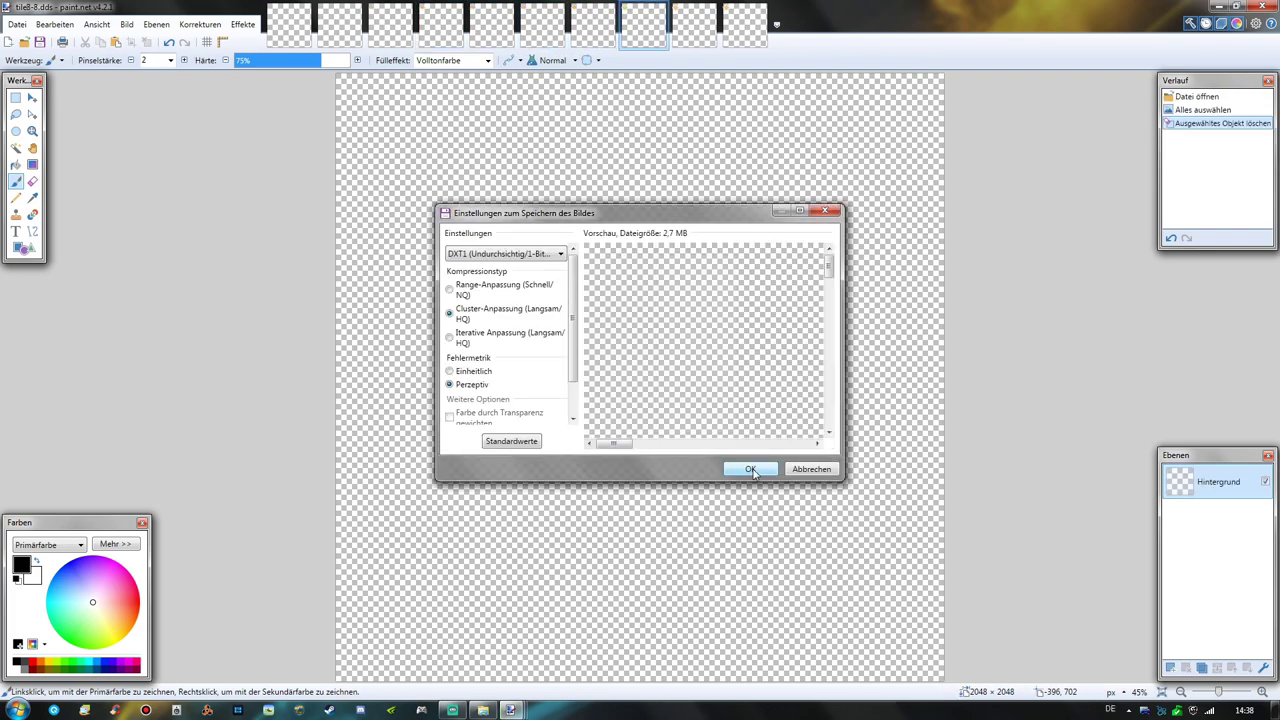
{"action": "left_click", "coordinate": [750, 470]}
{"action": "left_click", "coordinate": [750, 470]}
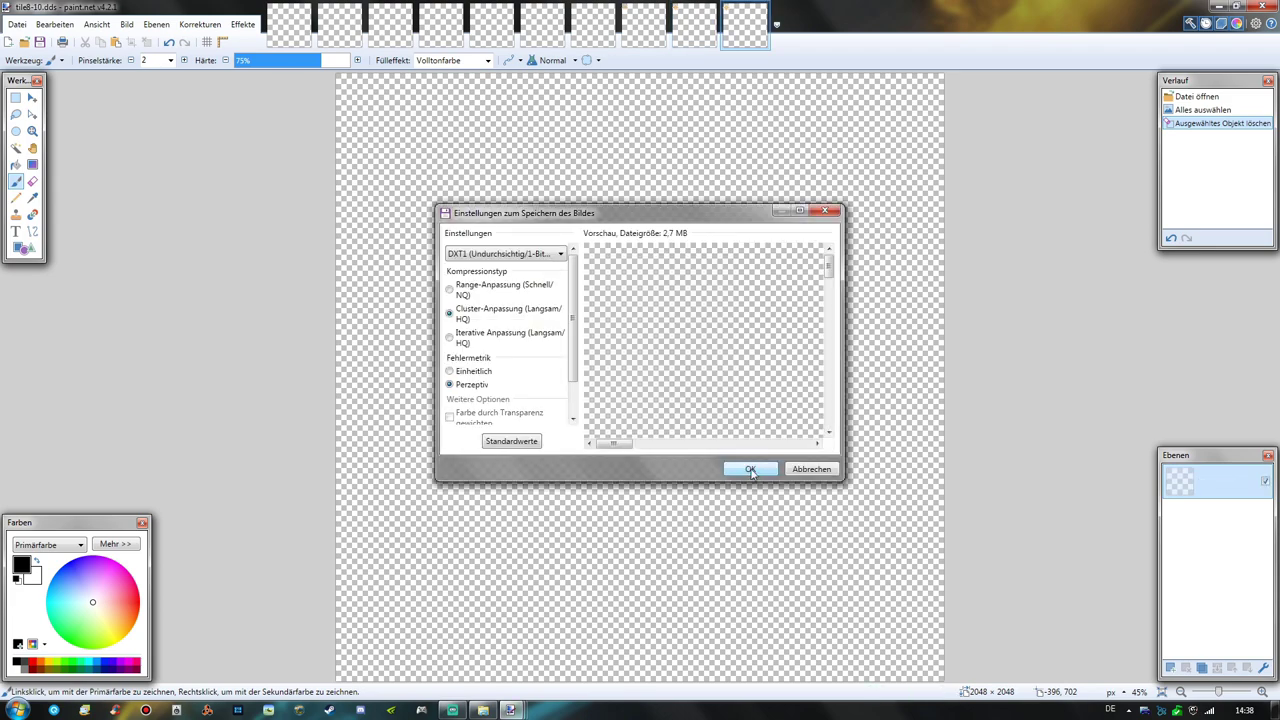
{"action": "left_click", "coordinate": [750, 470]}
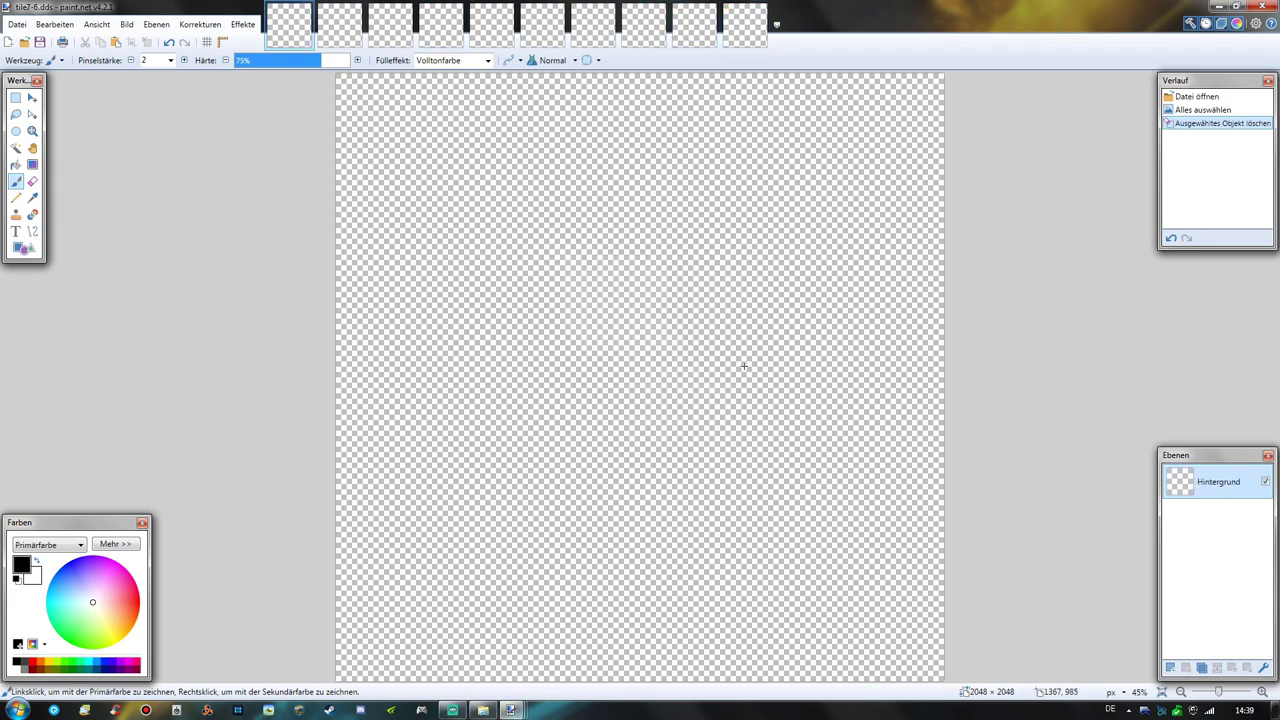
Close all the saved tile images.
{"action": "mouse_move", "coordinate": [305, 23]}
{"action": "left_click", "coordinate": [307, 10]}
{"action": "left_click", "coordinate": [307, 10]}
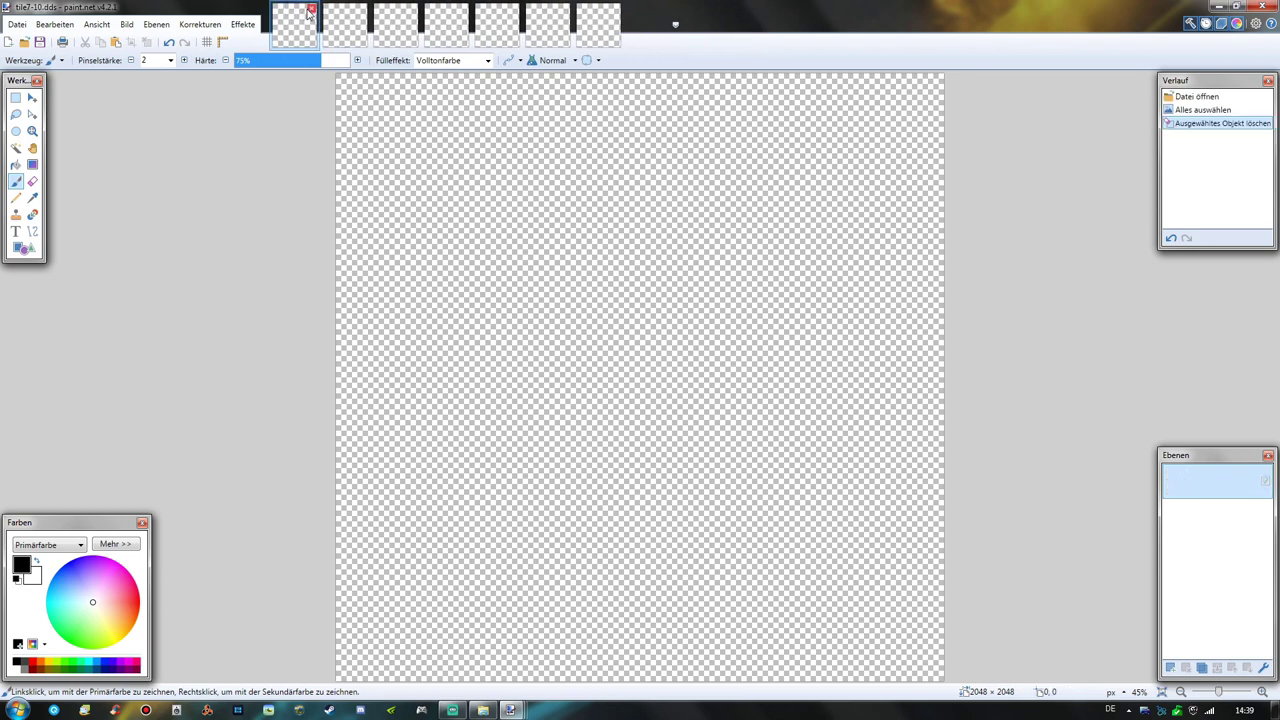
{"action": "left_click", "coordinate": [307, 10]}
{"action": "left_click", "coordinate": [307, 10]}
{"action": "left_click", "coordinate": [307, 10]}
{"action": "left_click", "coordinate": [307, 10]}
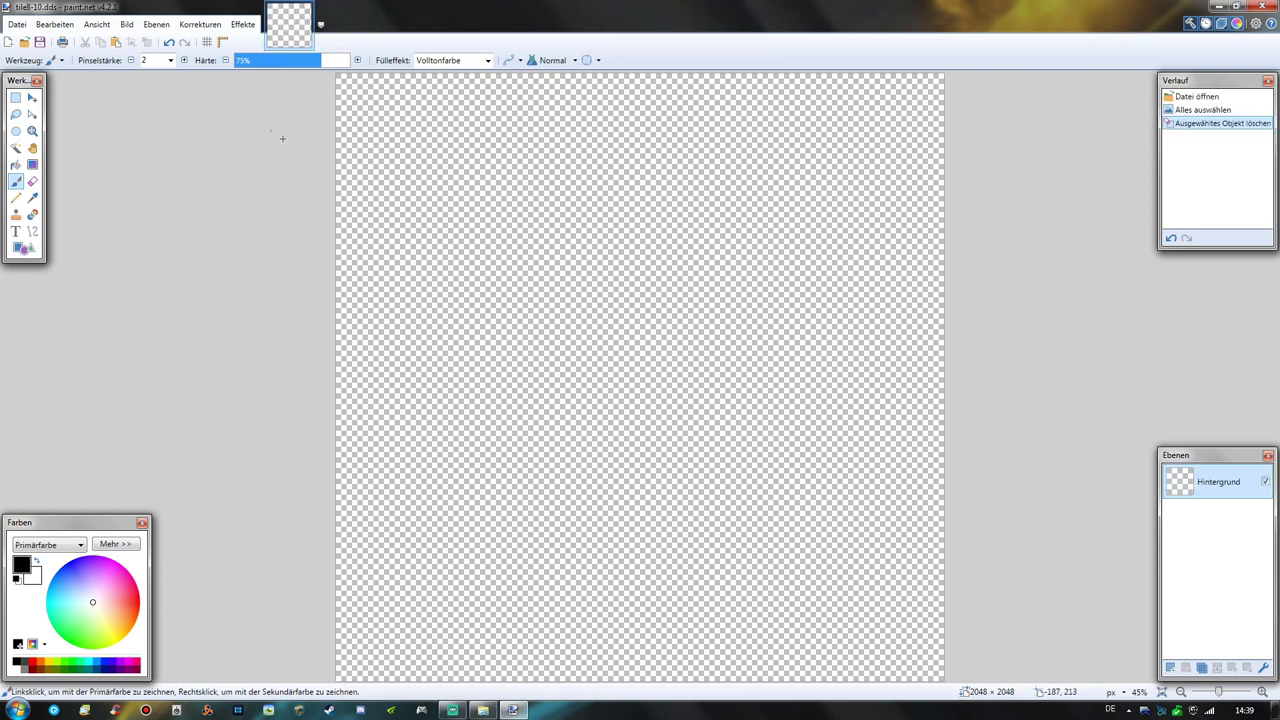
Open the next batch of ortho tiles, starting from tile9-4.dds.
{"action": "left_click", "coordinate": [24, 41]}
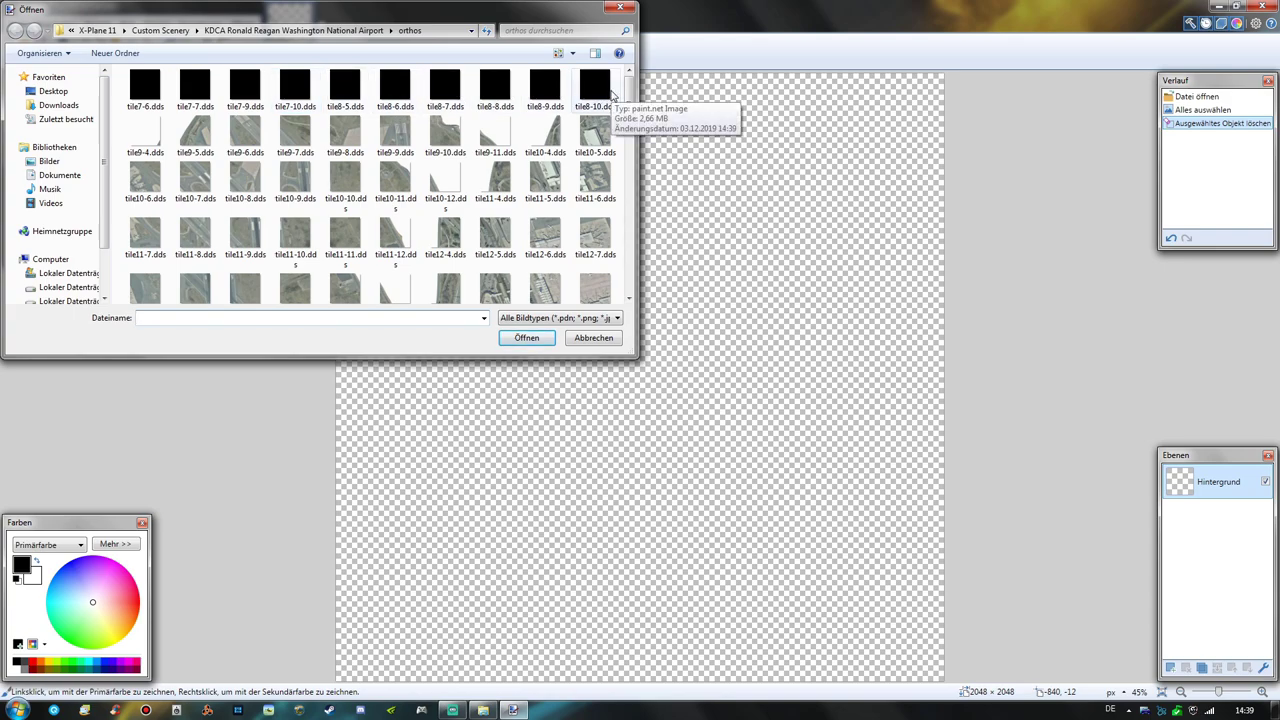
{"action": "left_click", "coordinate": [145, 135]}
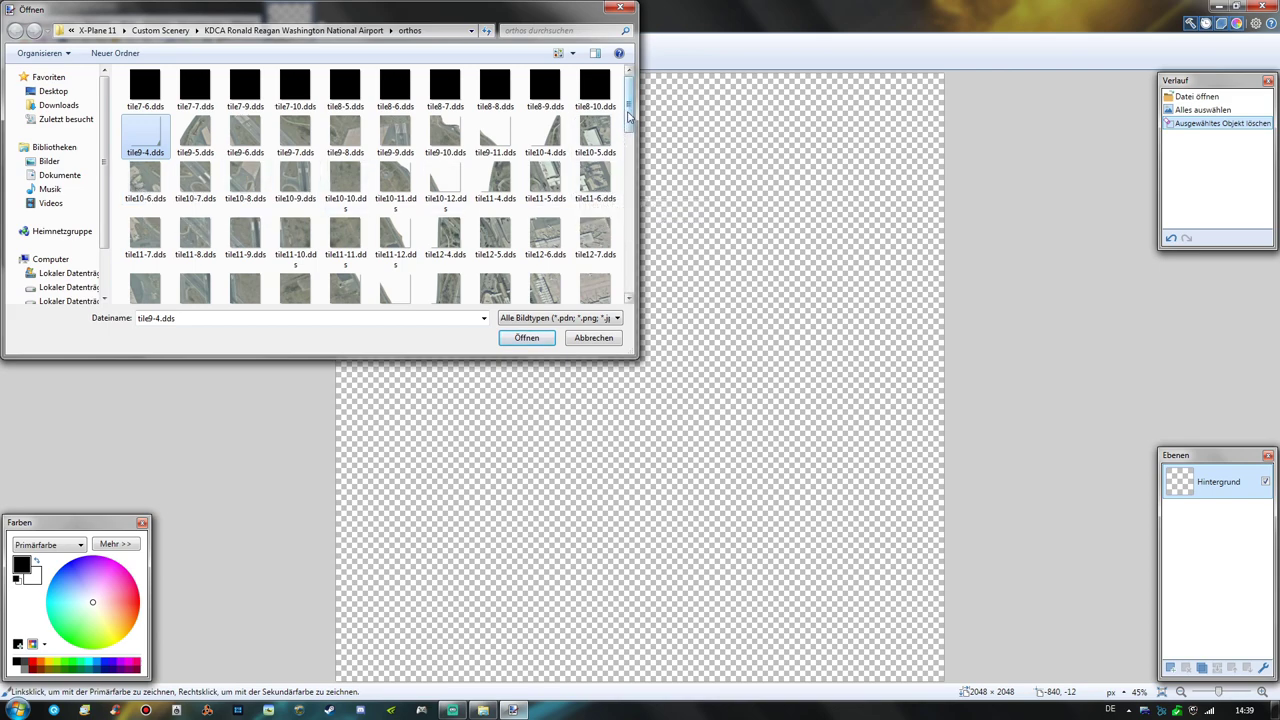
{"action": "mouse_move", "coordinate": [630, 115]}
{"action": "left_mouse_down"}
{"action": "mouse_move", "coordinate": [633, 293]}
{"action": "mouse_move", "coordinate": [630, 107]}
{"action": "left_mouse_up"}
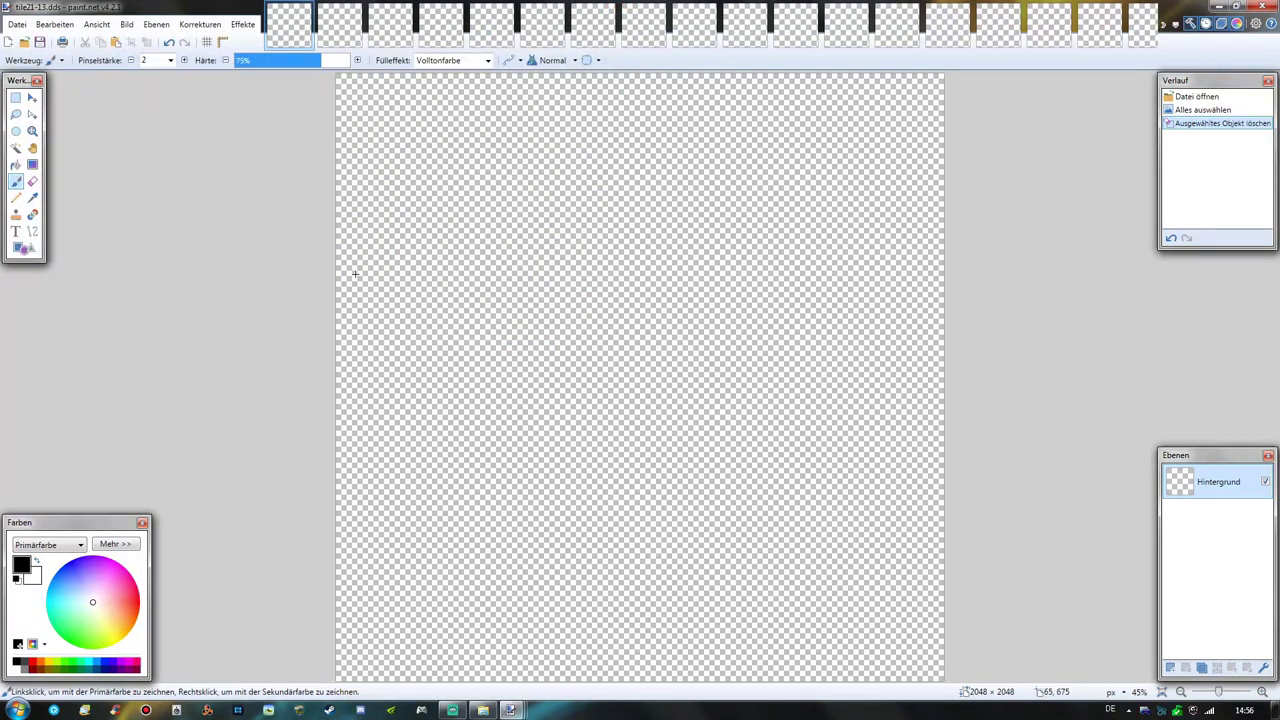
Bring up the Open dialog and scroll the orthos list to see the blank tiles.
{"action": "left_click", "coordinate": [24, 41]}
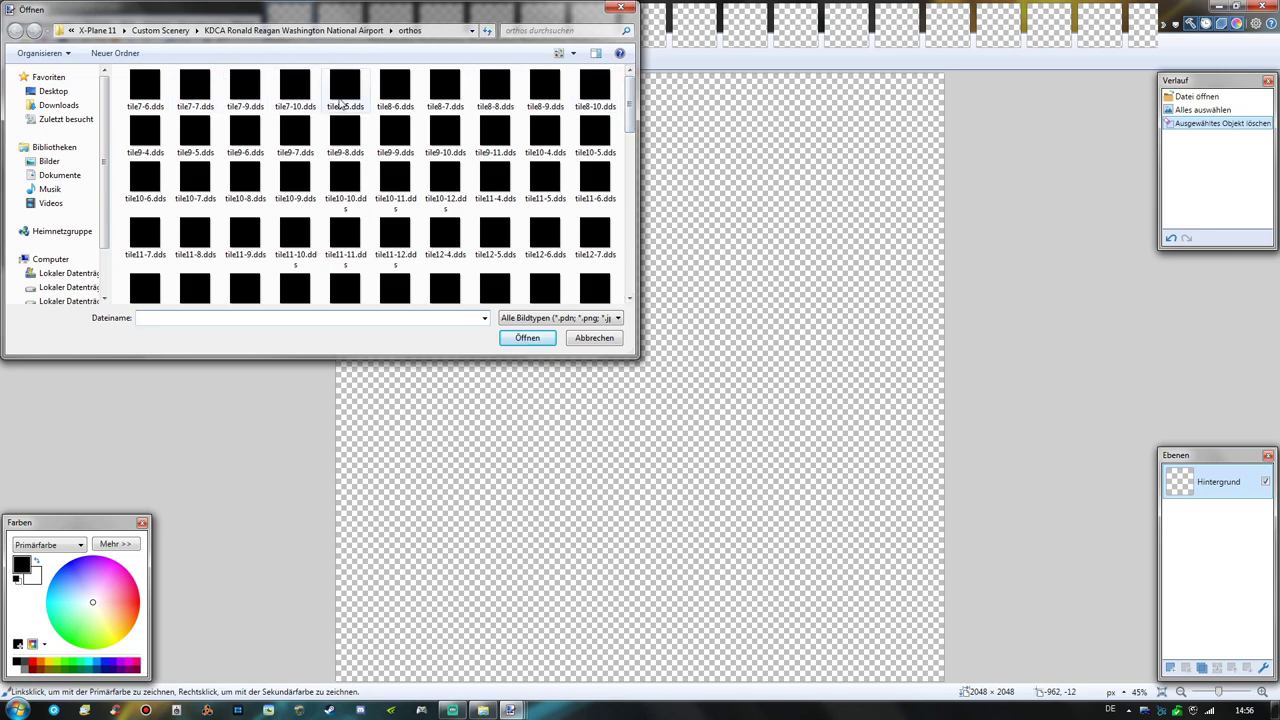
{"action": "left_click_drag", "start_coordinate": [630, 123], "coordinate": [632, 303]}
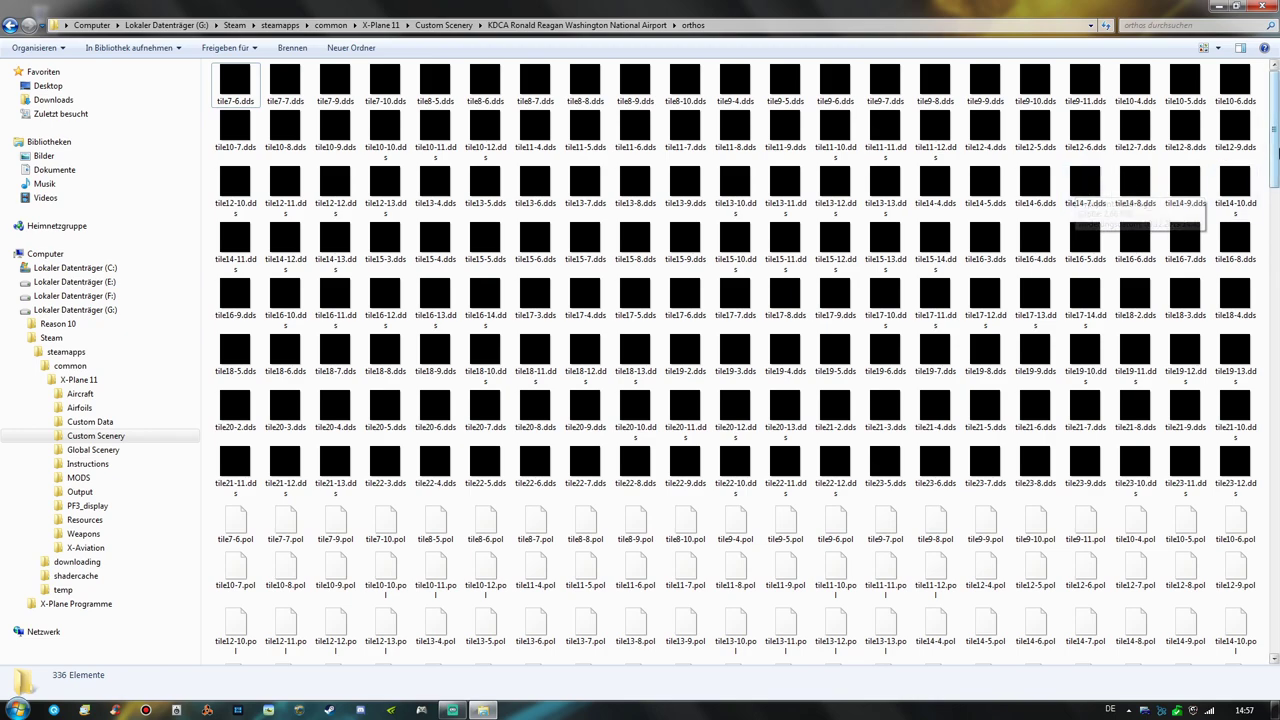
Scroll through the orthos folder to check every .dds tile now appears blank.
{"action": "scroll", "coordinate": [1130, 150], "scroll_direction": "down", "scroll_amount": 5}
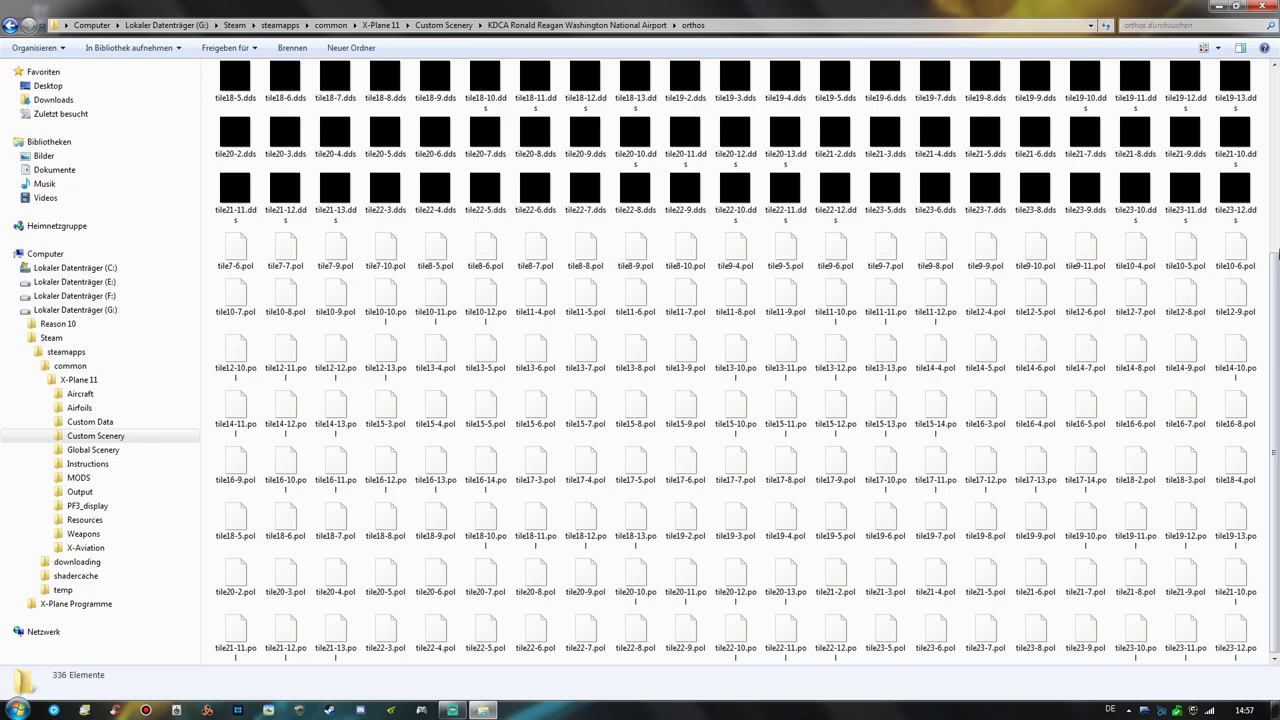
{"action": "scroll", "coordinate": [740, 360], "scroll_direction": "up", "scroll_amount": 3}
{"action": "scroll", "coordinate": [1277, 175], "scroll_direction": "down", "scroll_amount": 3}
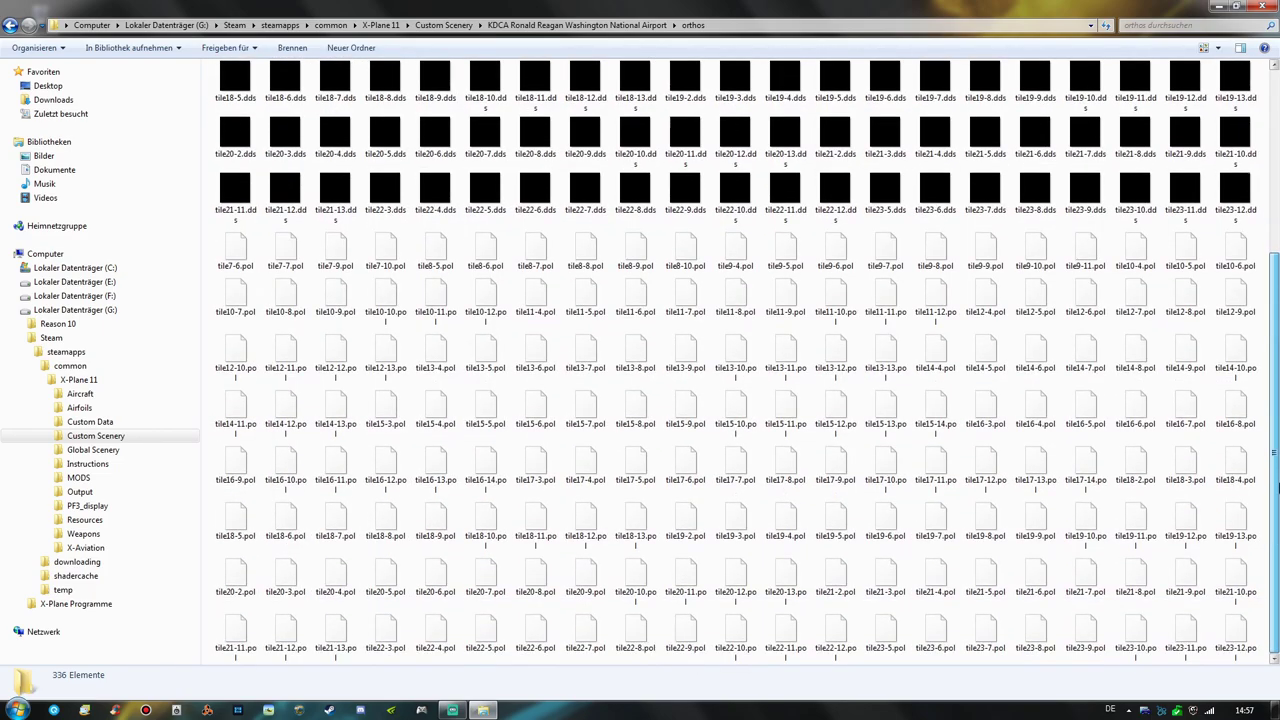
{"action": "scroll", "coordinate": [1277, 515], "scroll_direction": "up", "scroll_amount": 3}
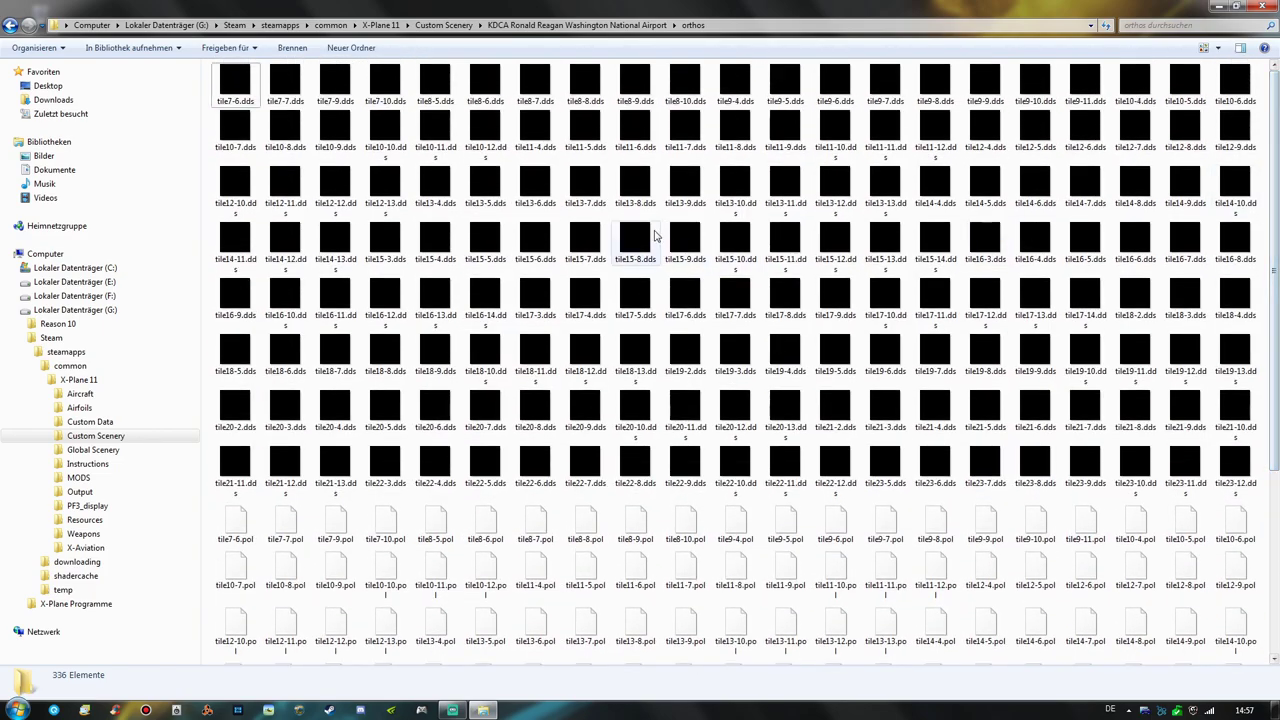